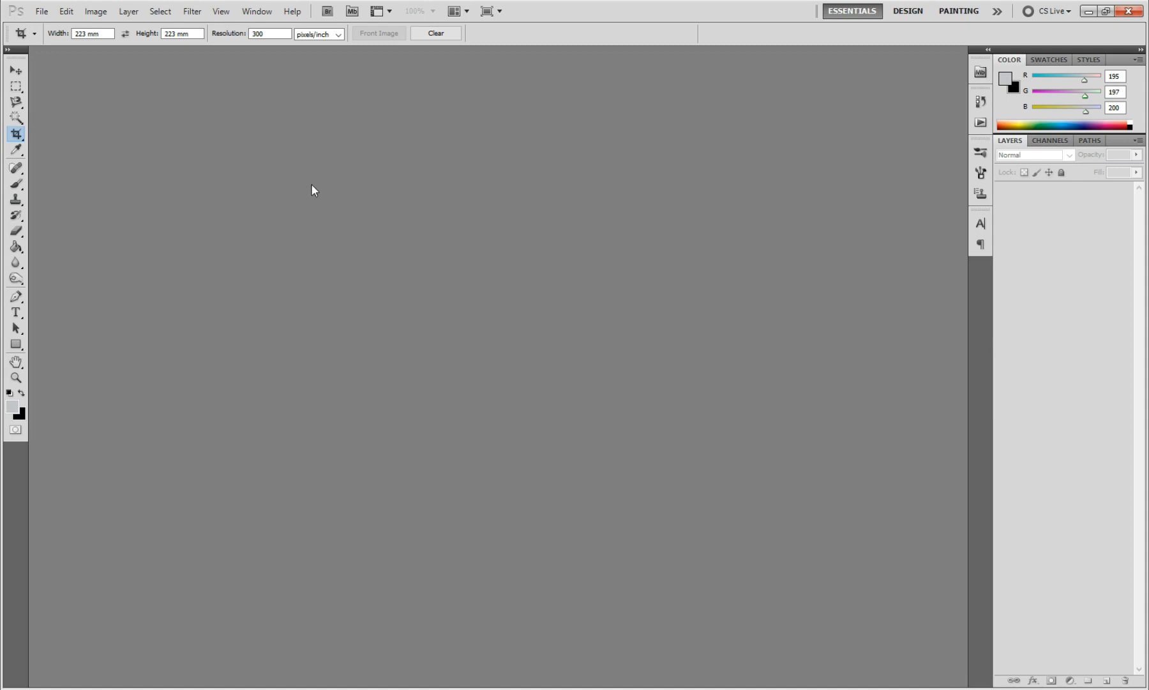
Step: Open the Top POP's Pop Box Template PSD file from the Top Pops folder
click(41, 11)
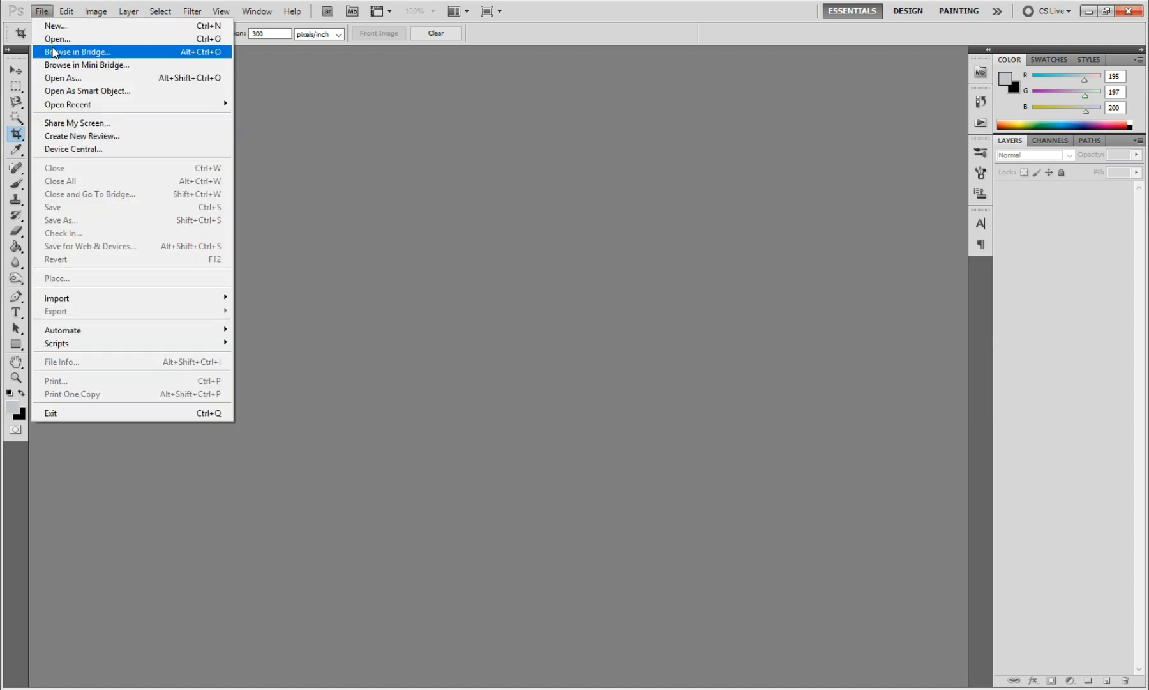
click(56, 39)
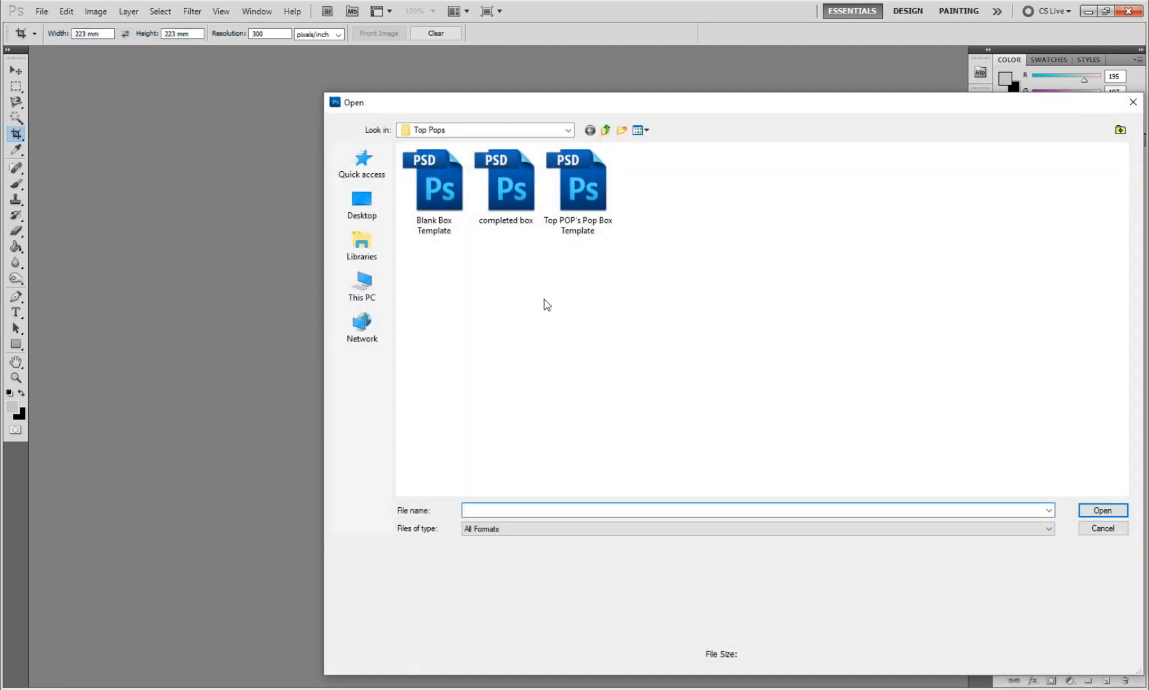
click(573, 220)
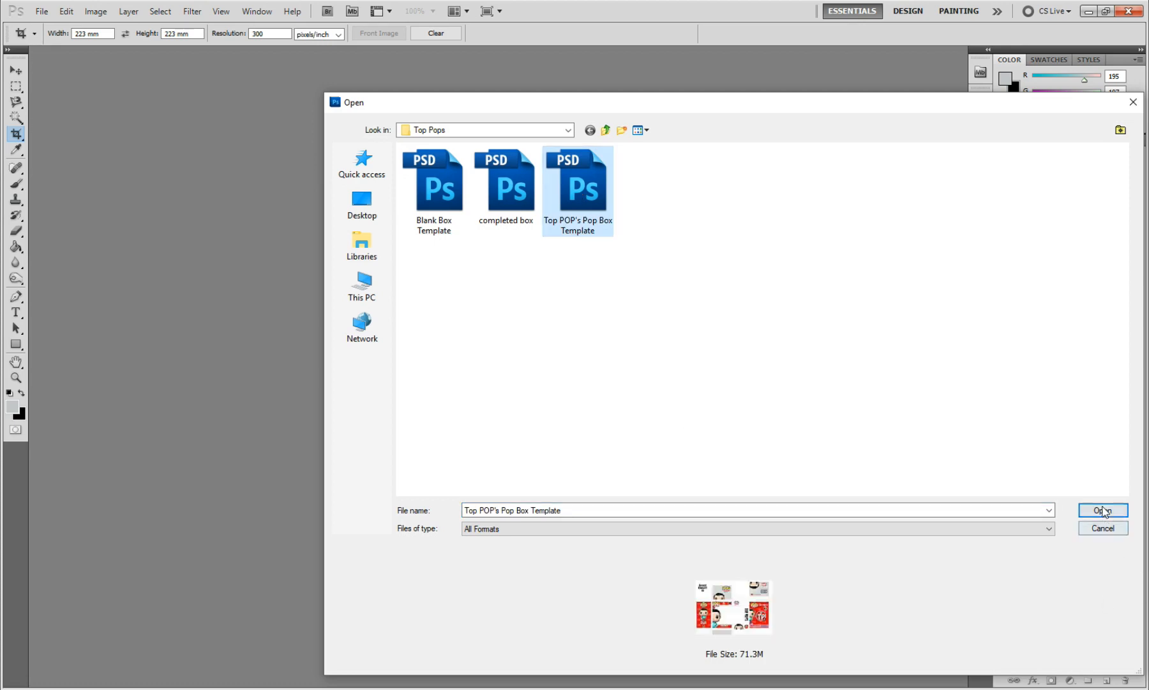
click(1103, 510)
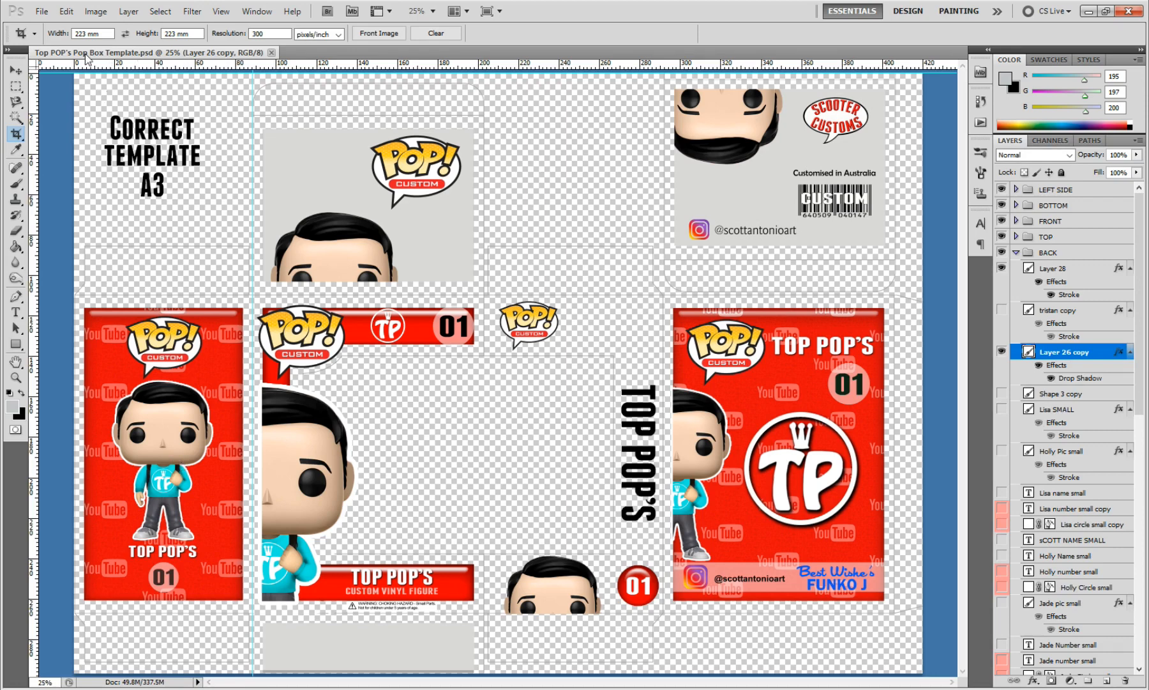
Step: Check the template's pixel dimensions, document size and resolution in the Image Size settings without changing them
click(41, 13)
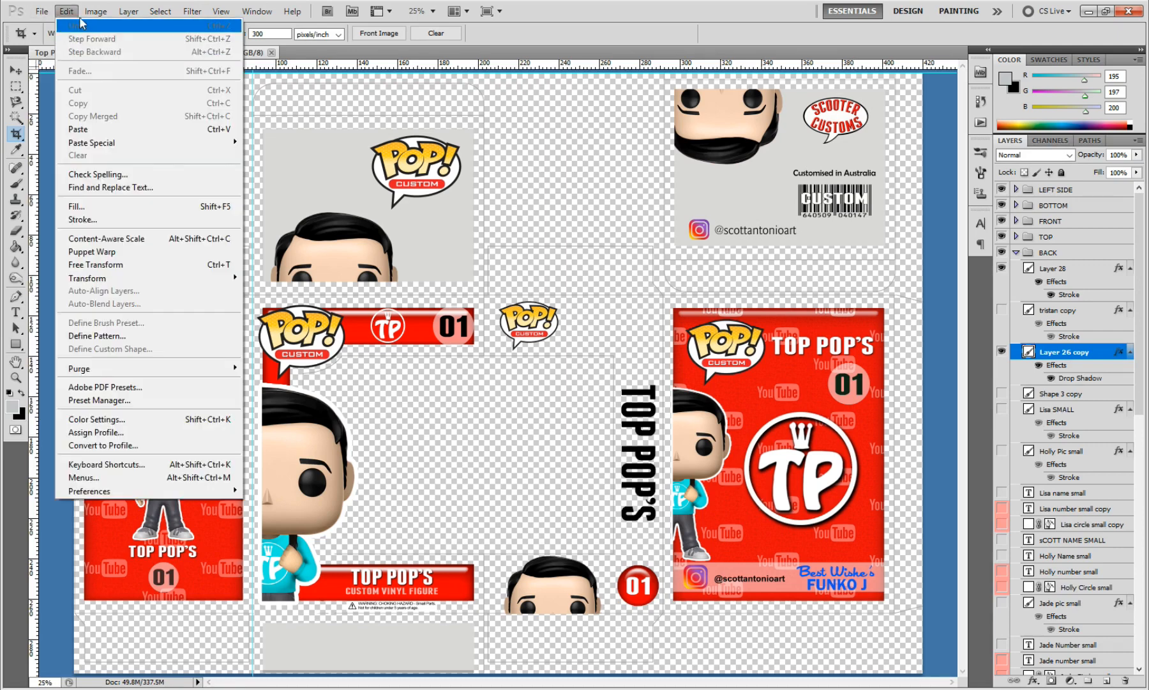
mouse_move(96, 11)
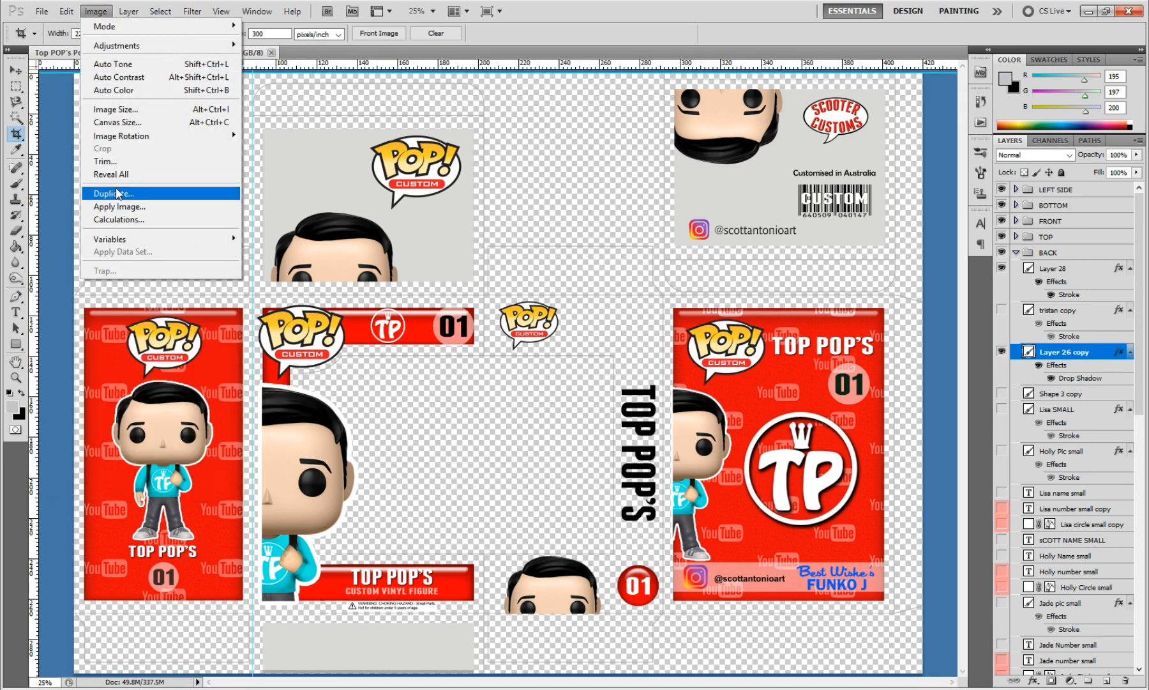
click(125, 110)
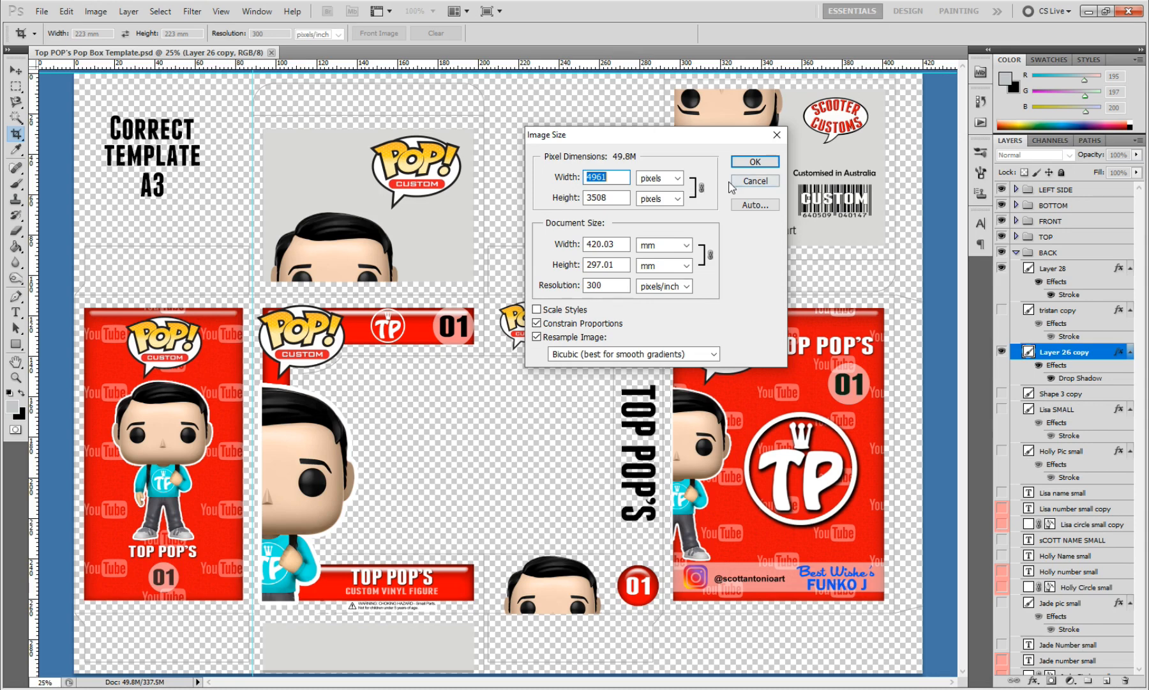
click(756, 166)
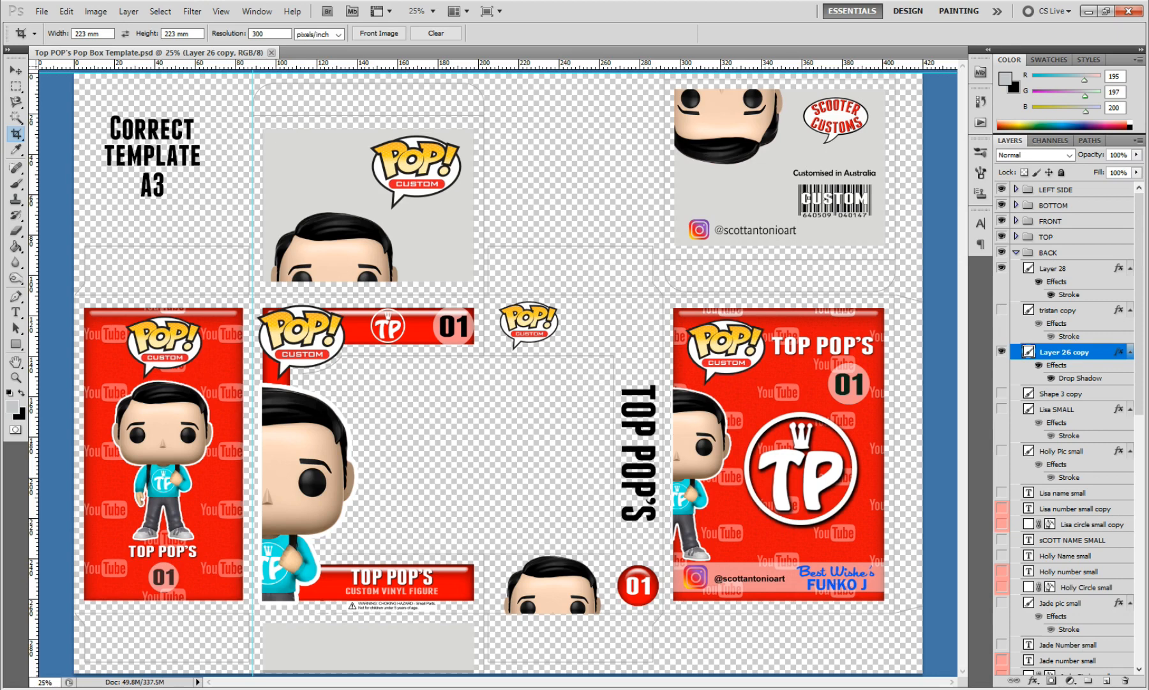
Step: Open the completed box PSD file from the Top Pops folder
click(44, 14)
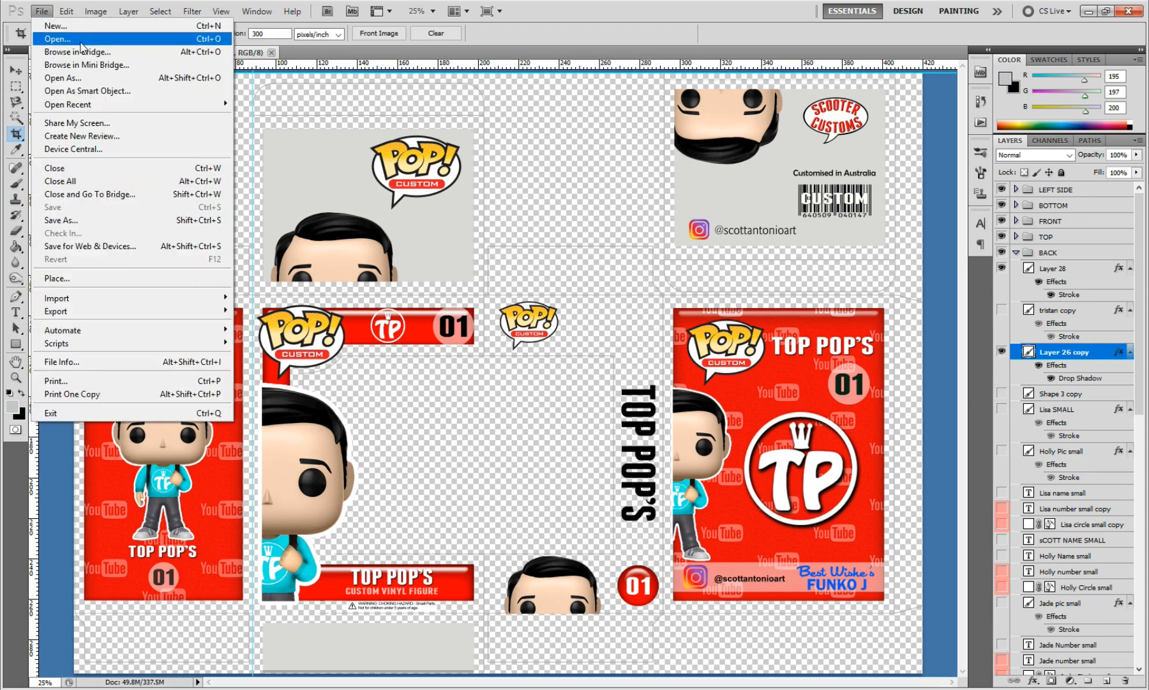
click(58, 39)
click(507, 188)
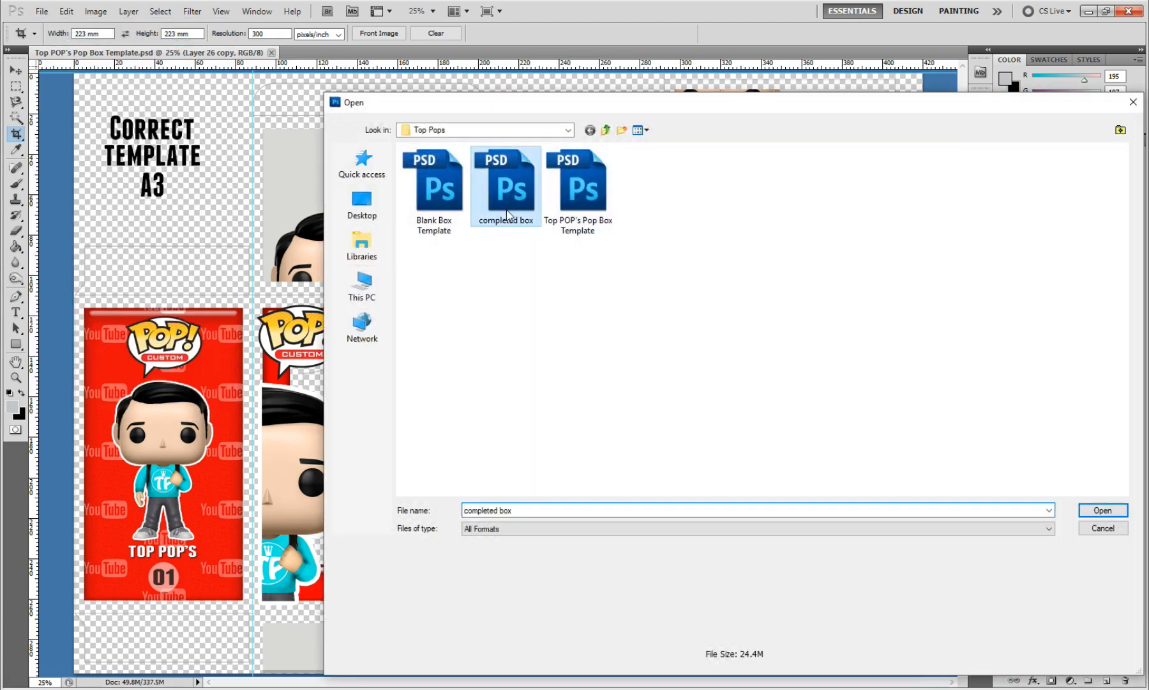
click(1097, 510)
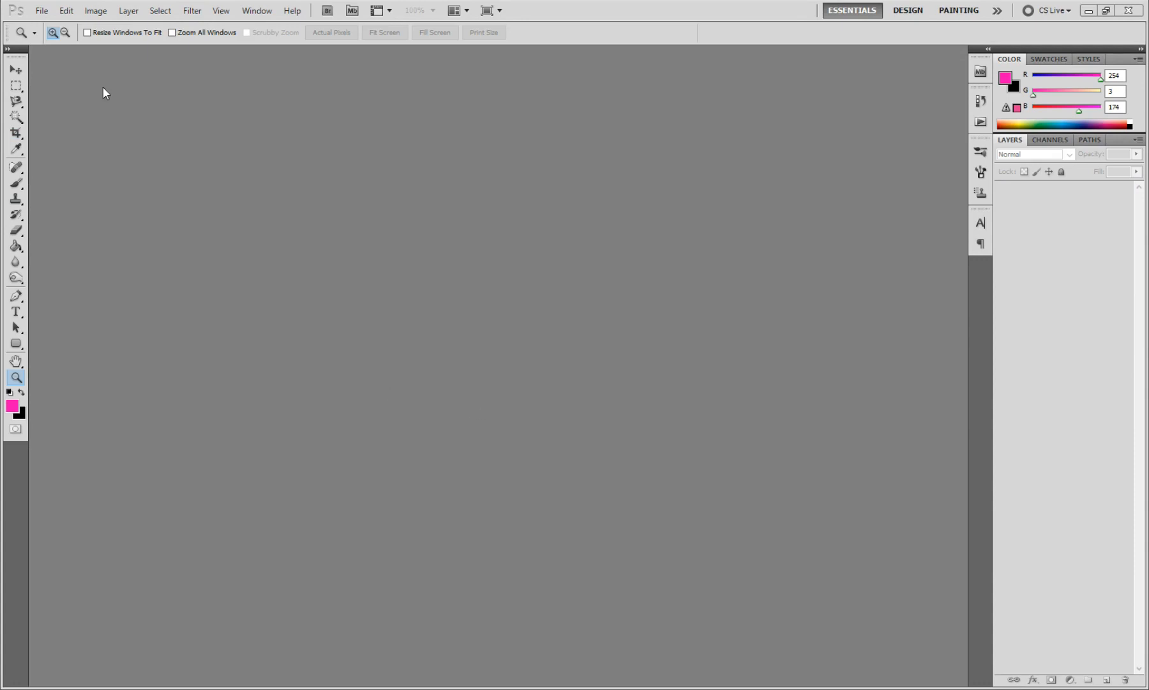
Step: Open the Blank Box Template PSD file from the Top Pops folder
click(43, 11)
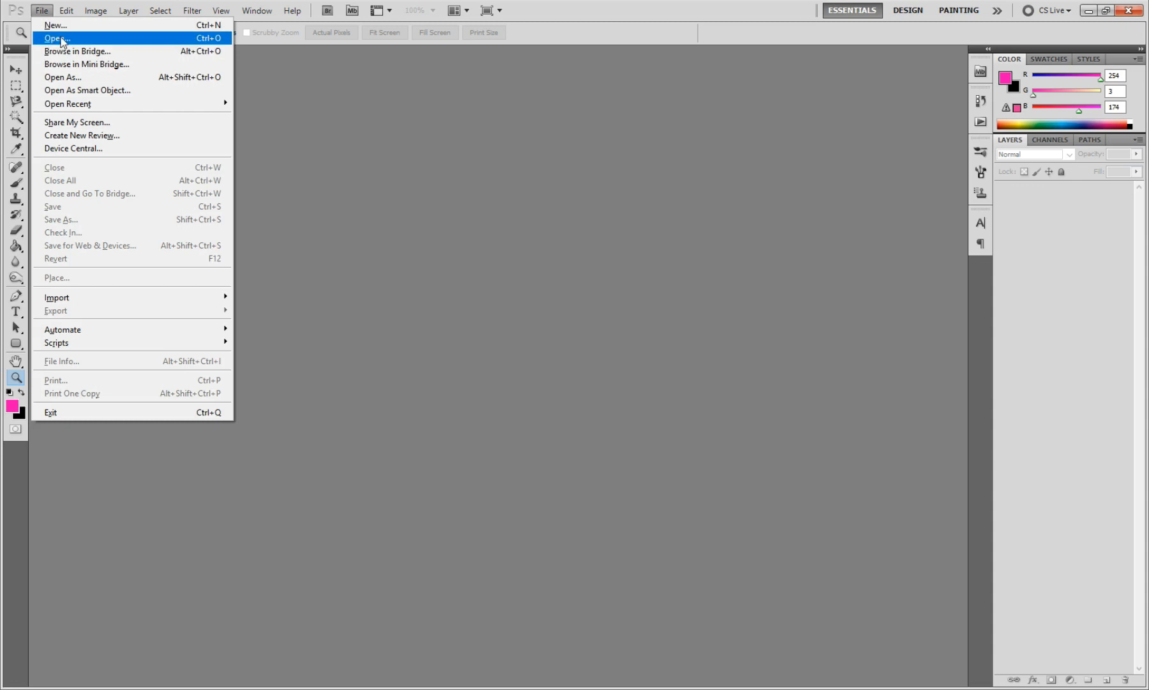
click(57, 38)
click(238, 201)
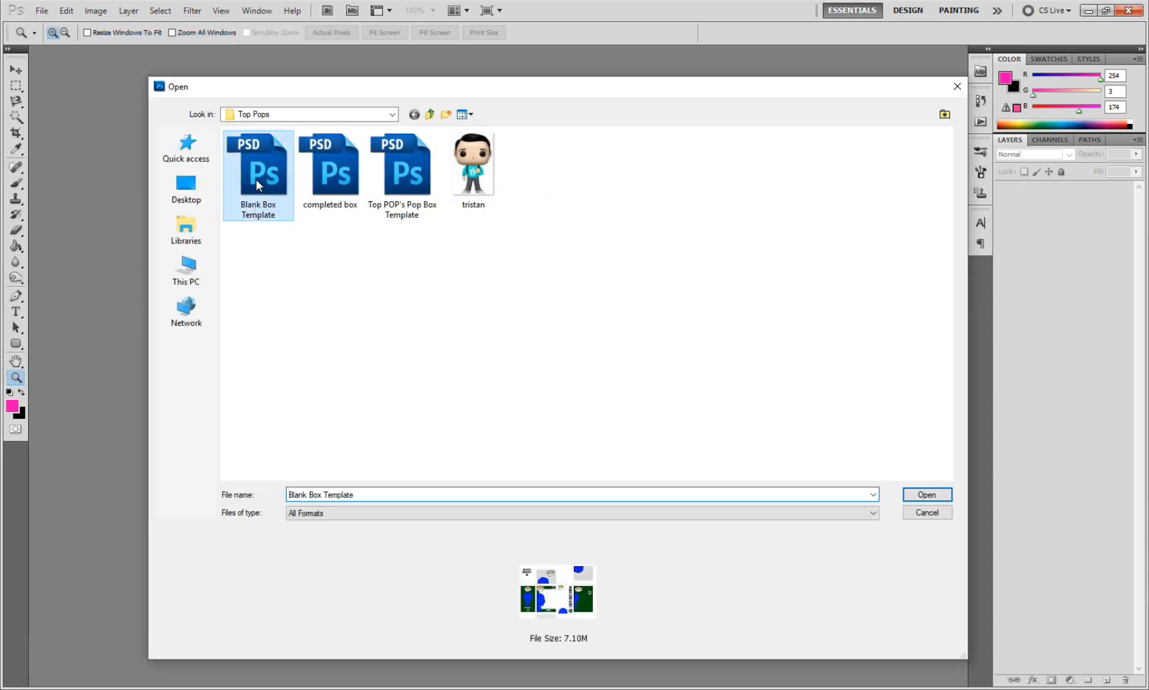
click(927, 494)
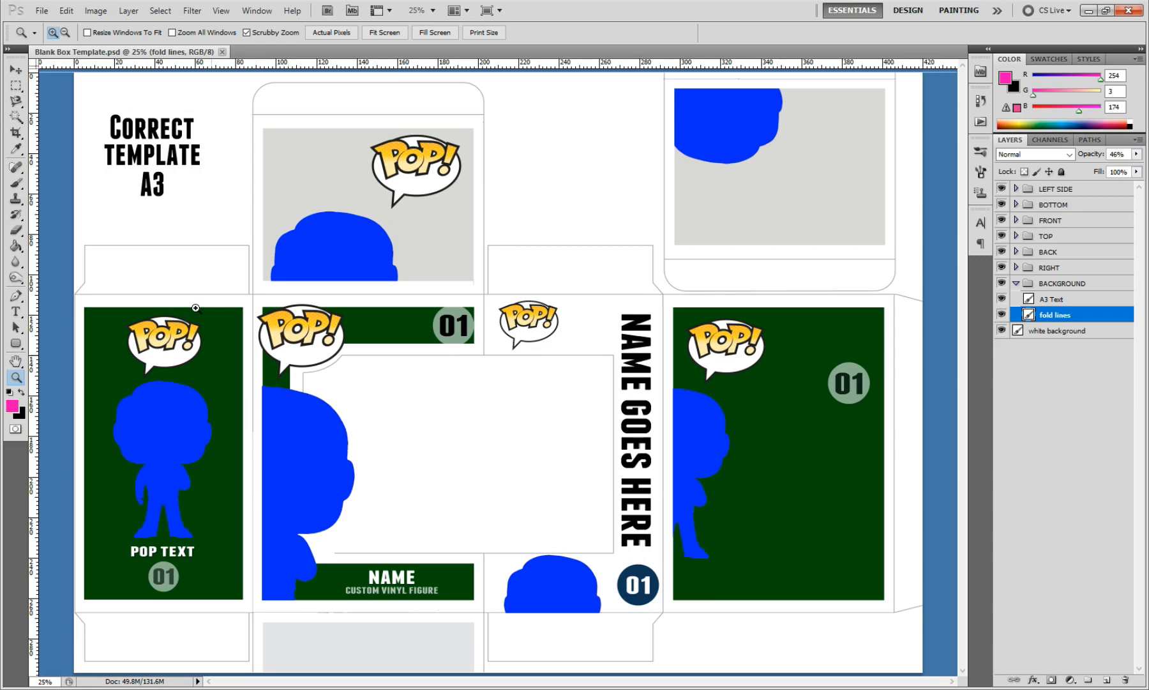
Step: Activate the Move tool and toggle the fold lines and A3 Text layers off and back on to inspect them
click(16, 69)
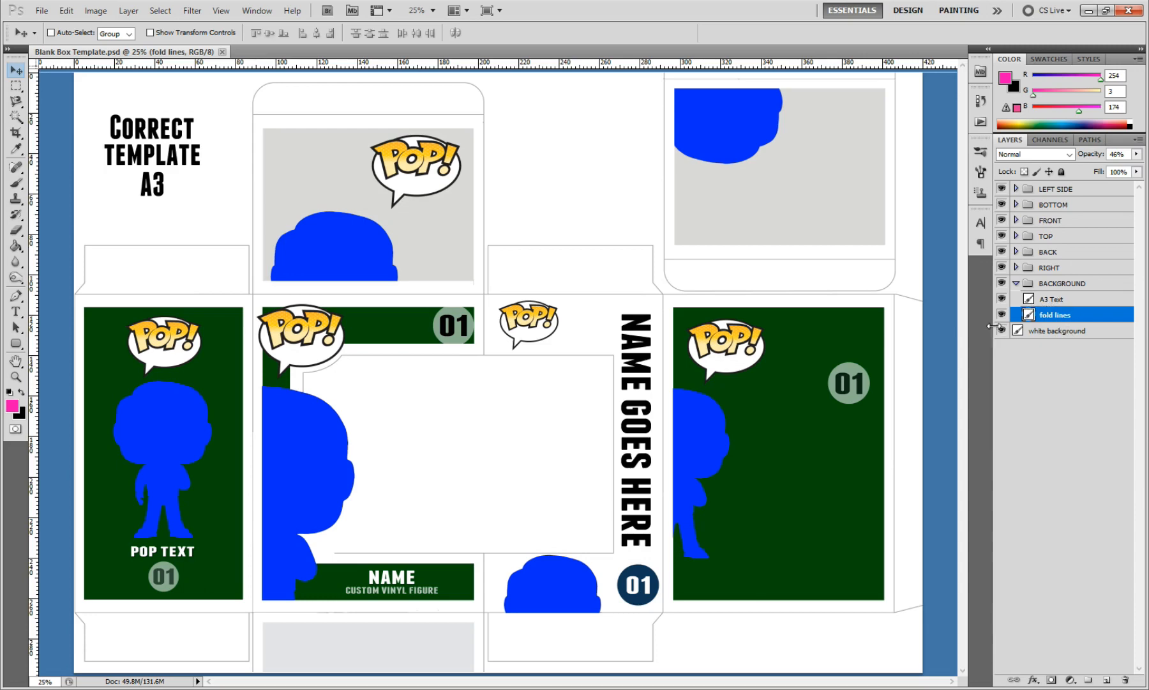
click(1002, 315)
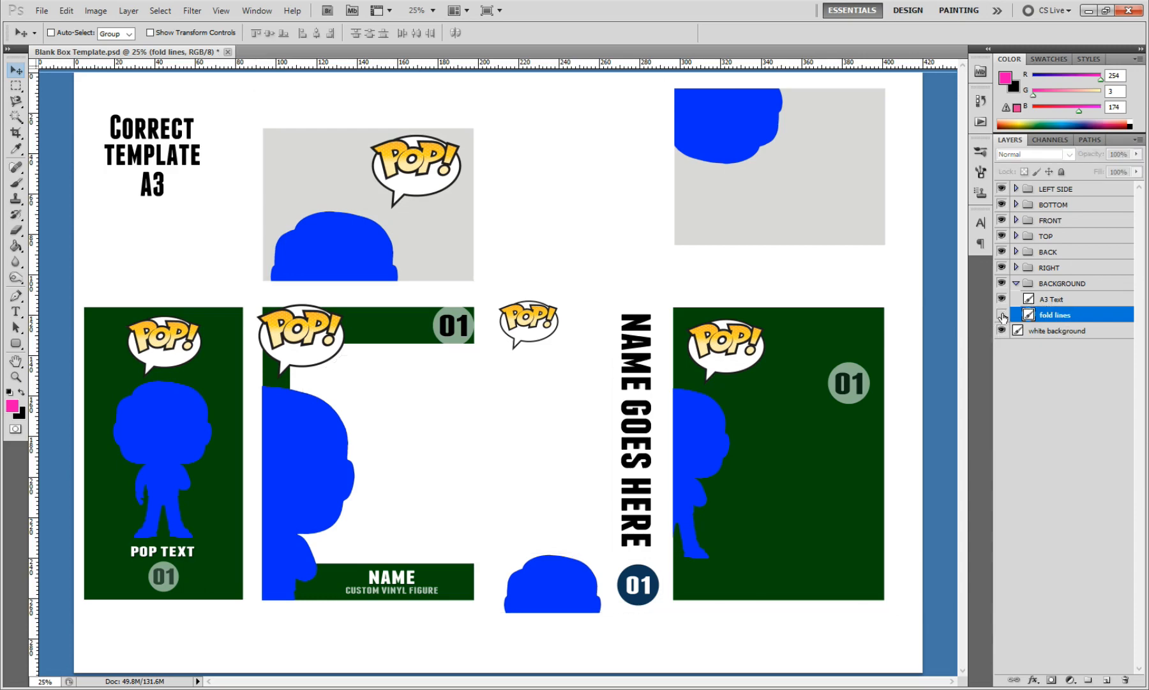
click(1002, 314)
click(1001, 300)
click(1002, 300)
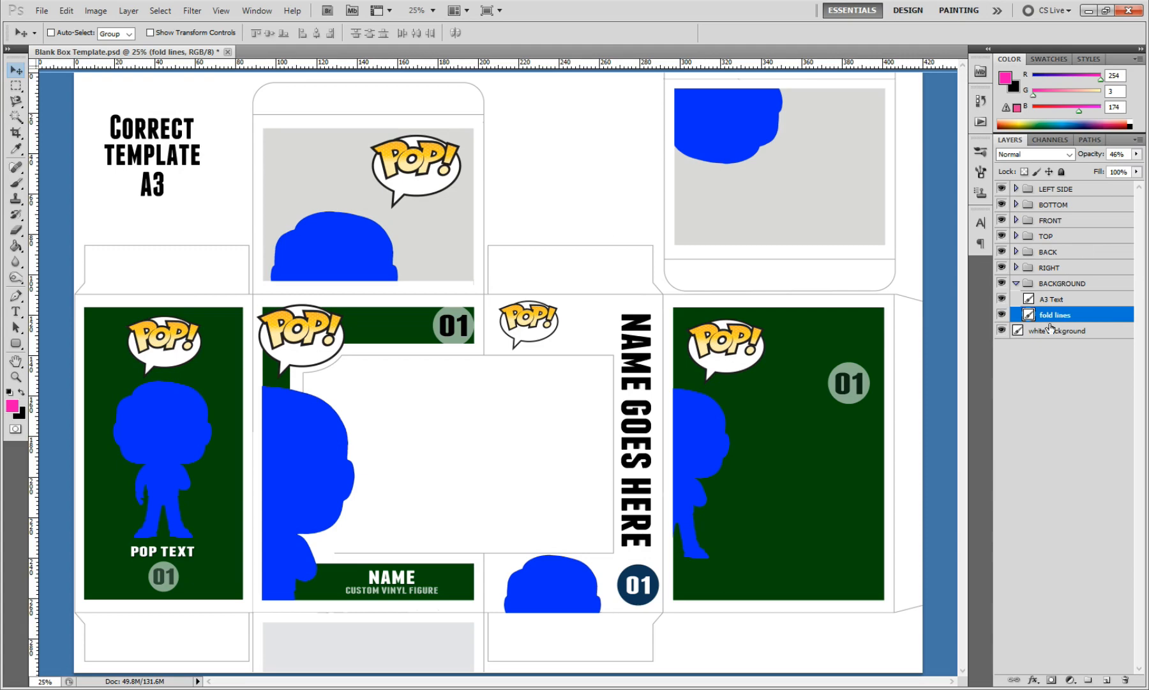
Step: Hide the LEFT SIDE, BOTTOM, FRONT, TOP, BACK, RIGHT and BACKGROUND groups, leaving only the white background layer showing
click(1002, 188)
click(1002, 205)
click(1002, 220)
click(1001, 236)
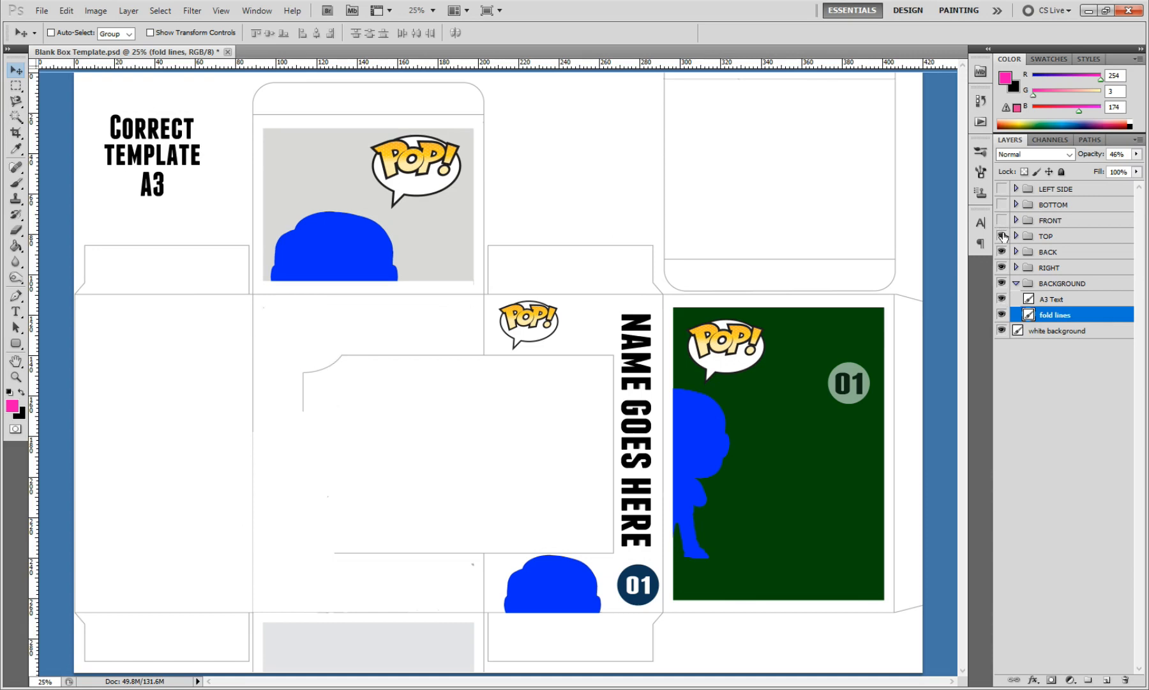
click(1002, 251)
click(1002, 267)
click(1002, 284)
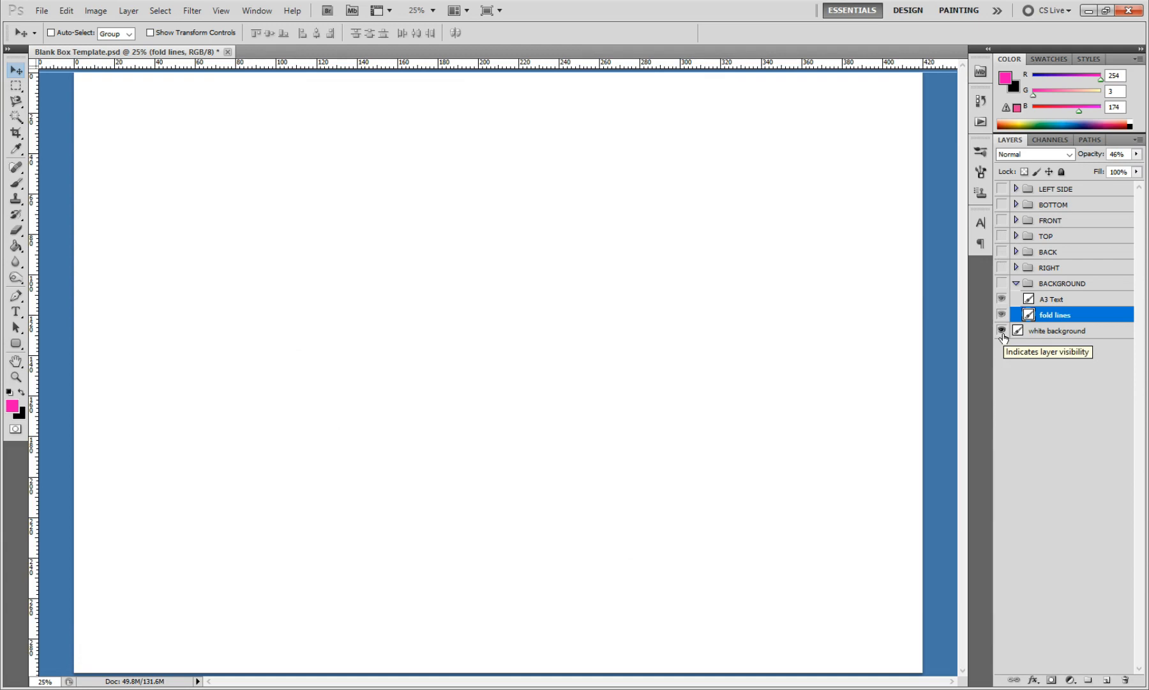
Step: Show and expand the LEFT SIDE group, and toggle its pop shape, number and Number Circle layers to inspect them
click(1002, 189)
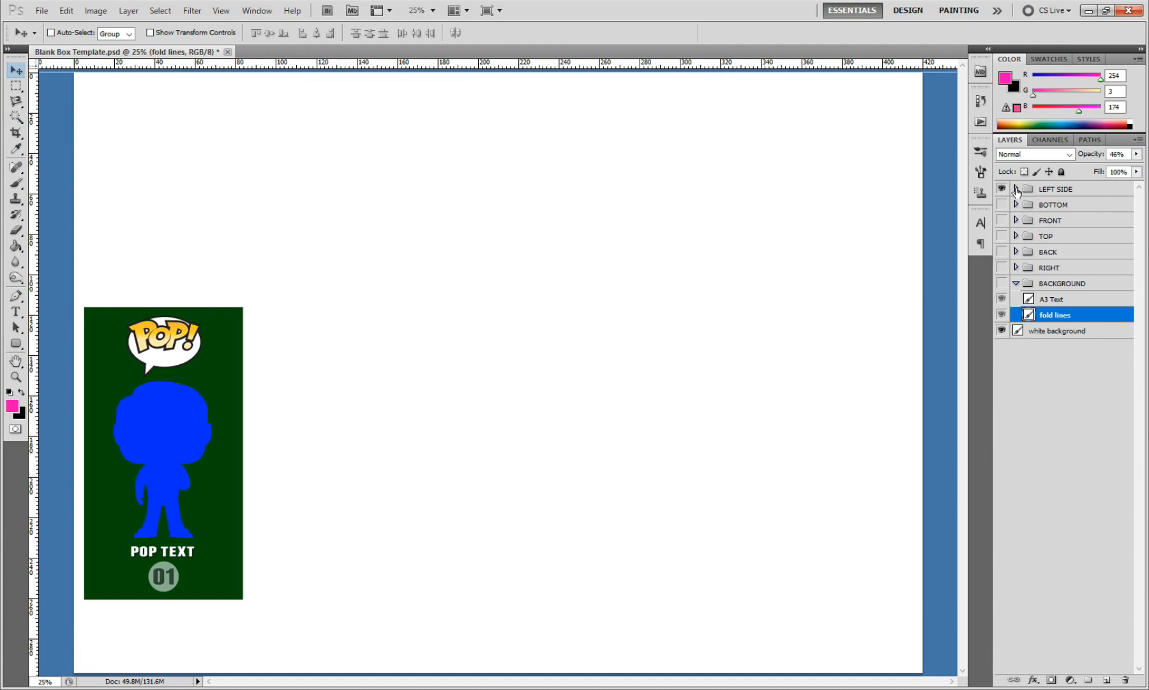
click(1016, 189)
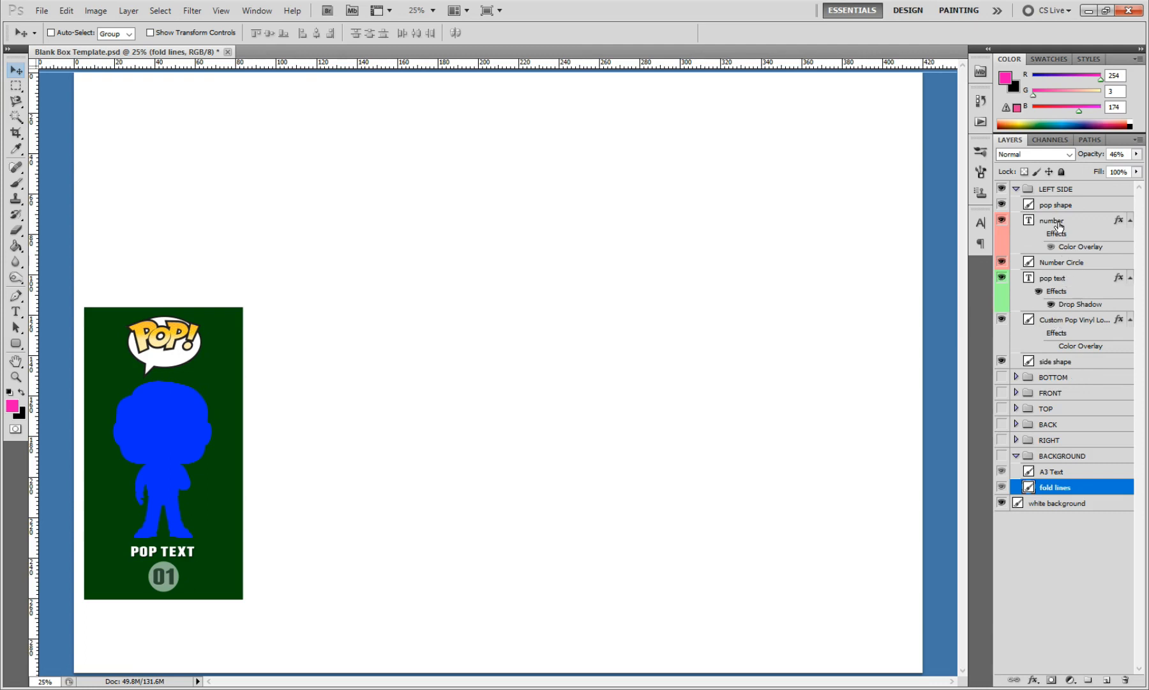
click(1001, 207)
click(1000, 205)
click(1000, 220)
click(1000, 220)
click(1001, 262)
click(1002, 262)
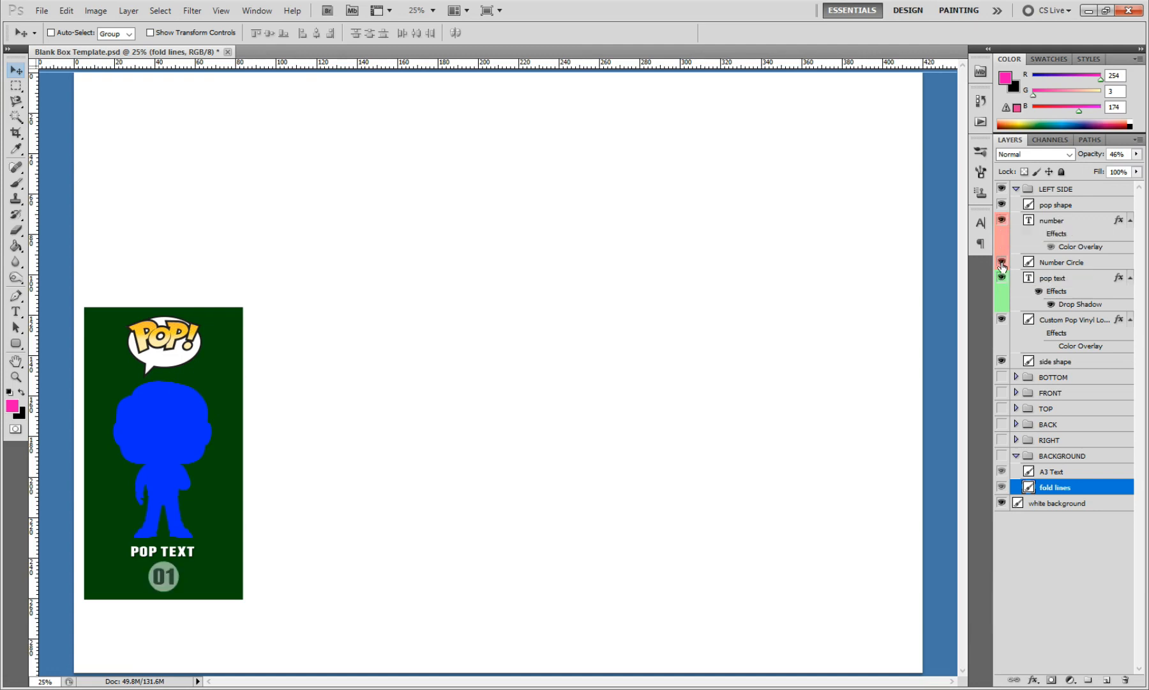
Step: Toggle the Custom Pop Vinyl logo and side shape layers to inspect them, and collapse the LEFT SIDE group
click(1001, 320)
click(1001, 319)
click(1002, 320)
click(1002, 320)
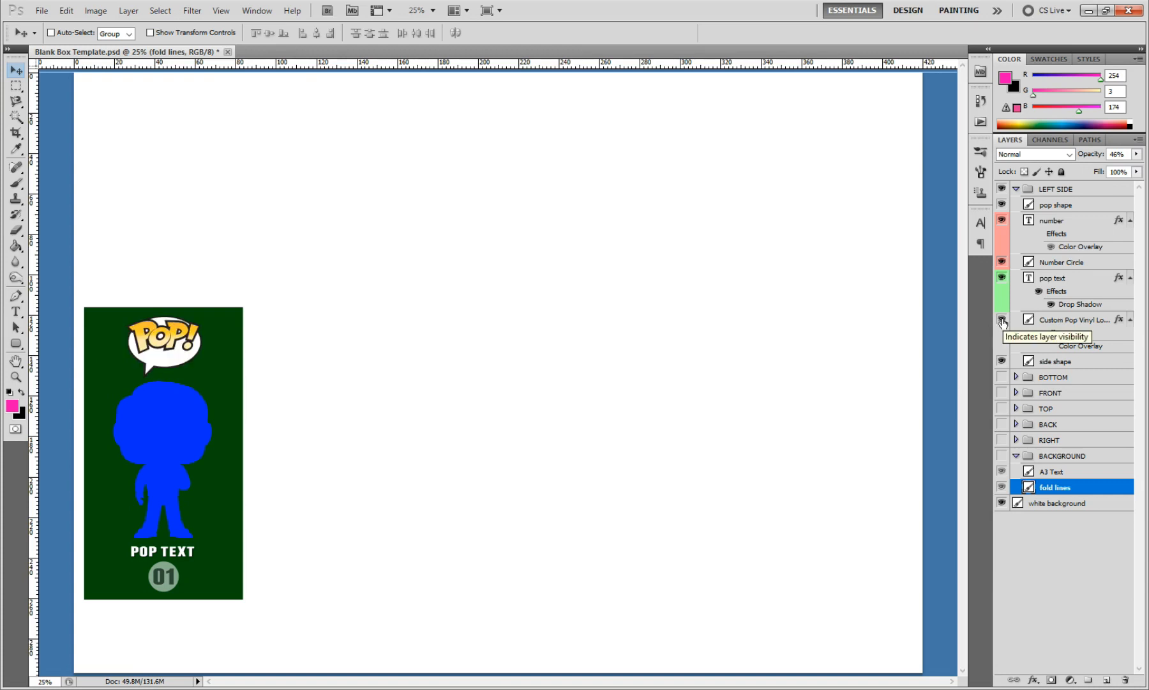
click(1001, 362)
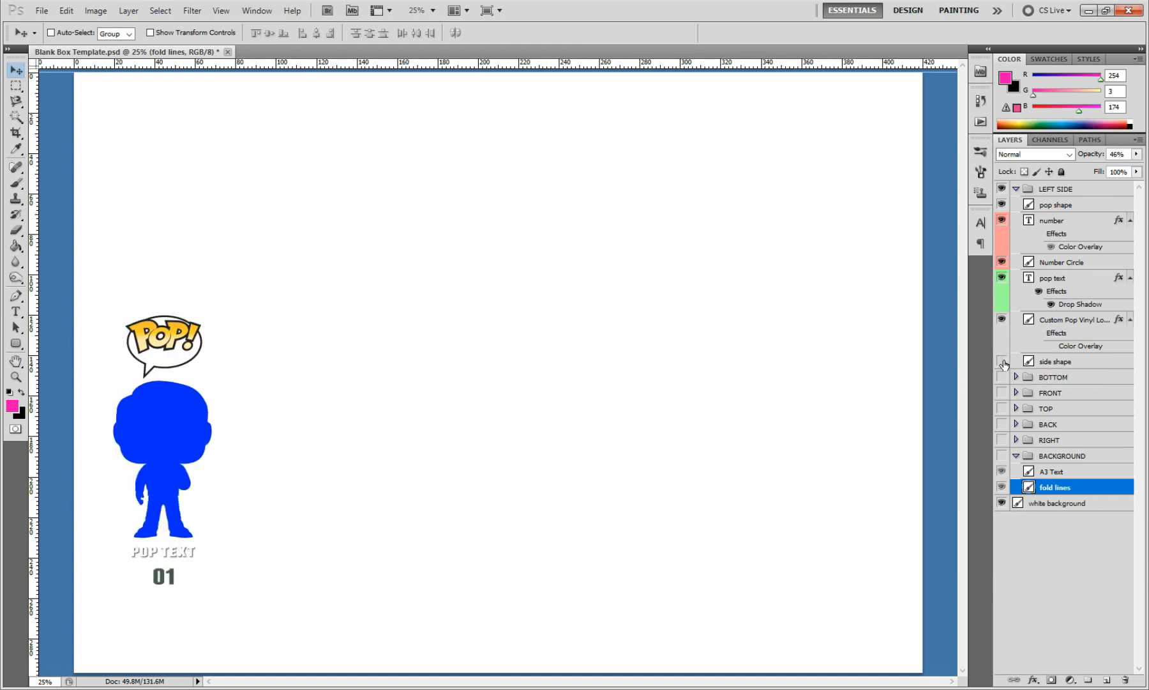
click(1002, 361)
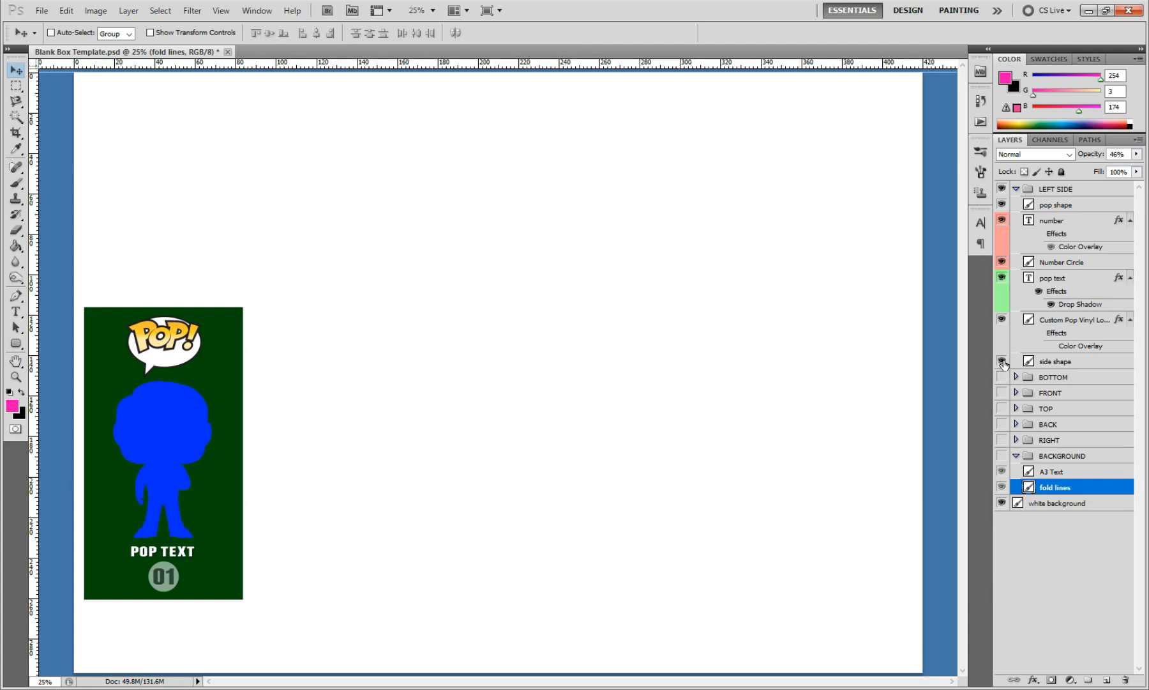
click(1002, 361)
click(1002, 362)
click(1016, 189)
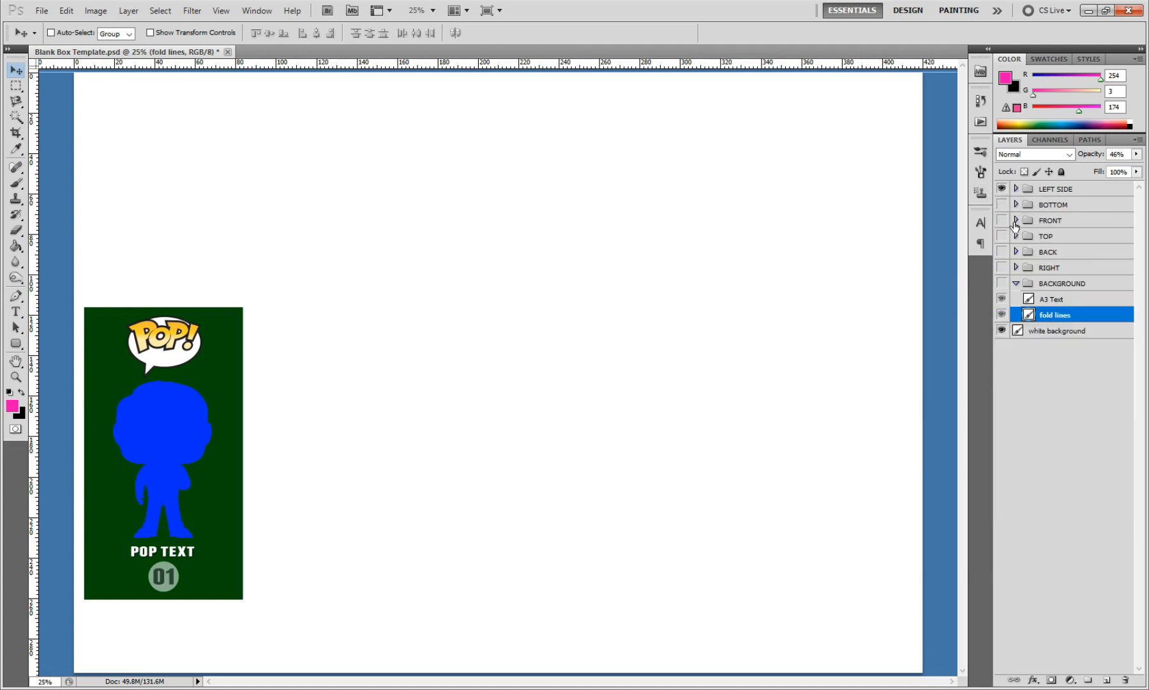
Step: Show all hidden groups from BOTTOM to BACKGROUND again and hide the A3 Text layer
drag(1002, 205, 1003, 284)
click(1004, 283)
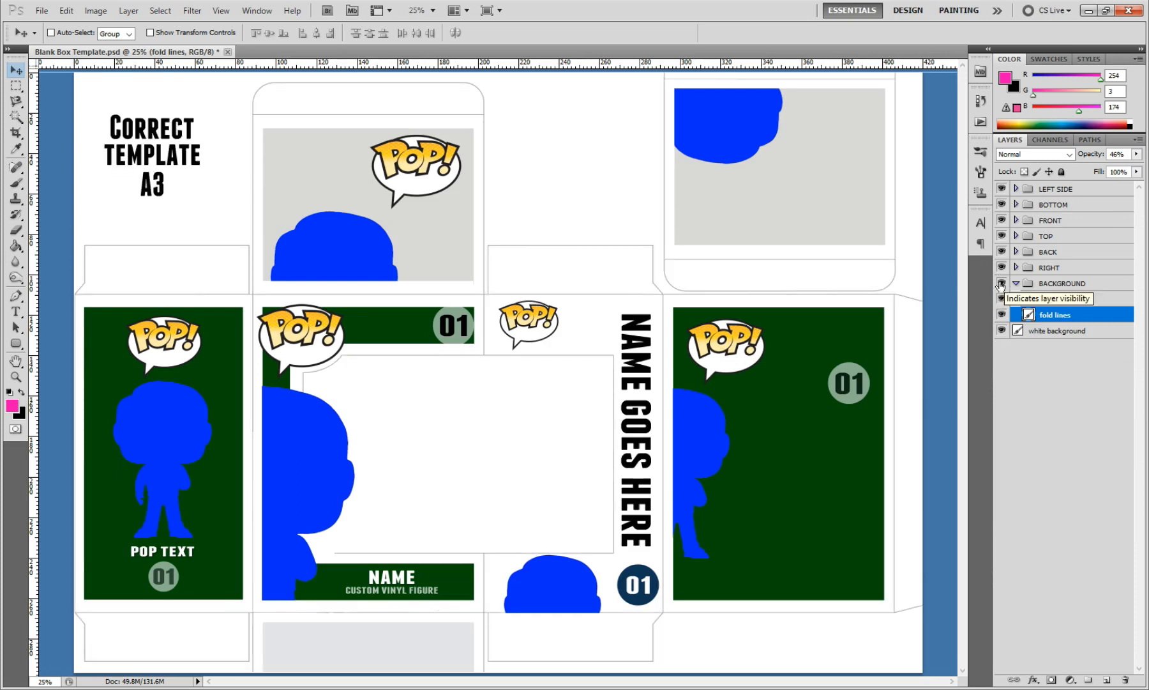
click(1002, 299)
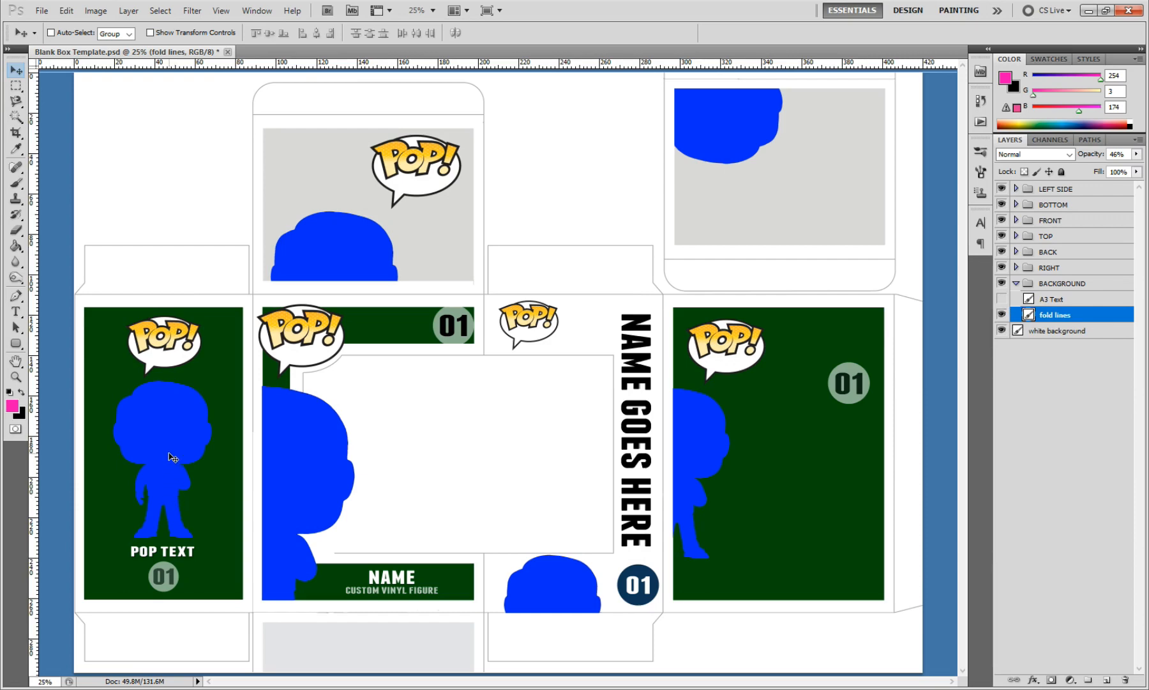
Step: Open the character figure's PNG image from the Top Pops folder
click(41, 11)
click(51, 39)
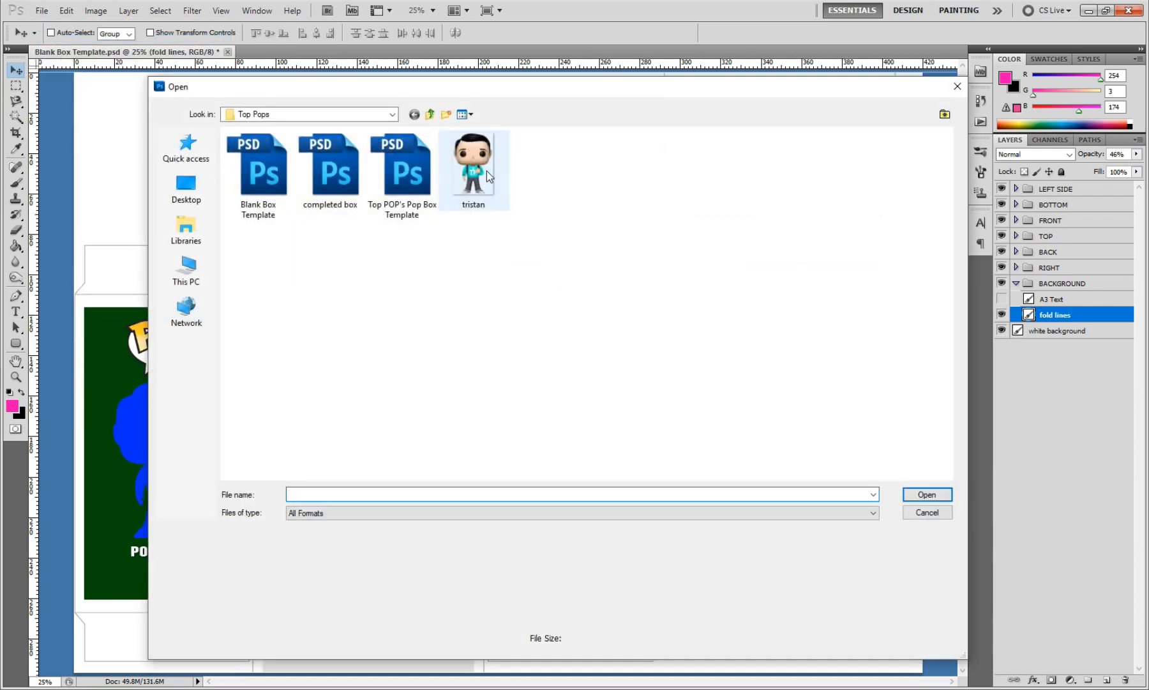
click(484, 180)
click(931, 495)
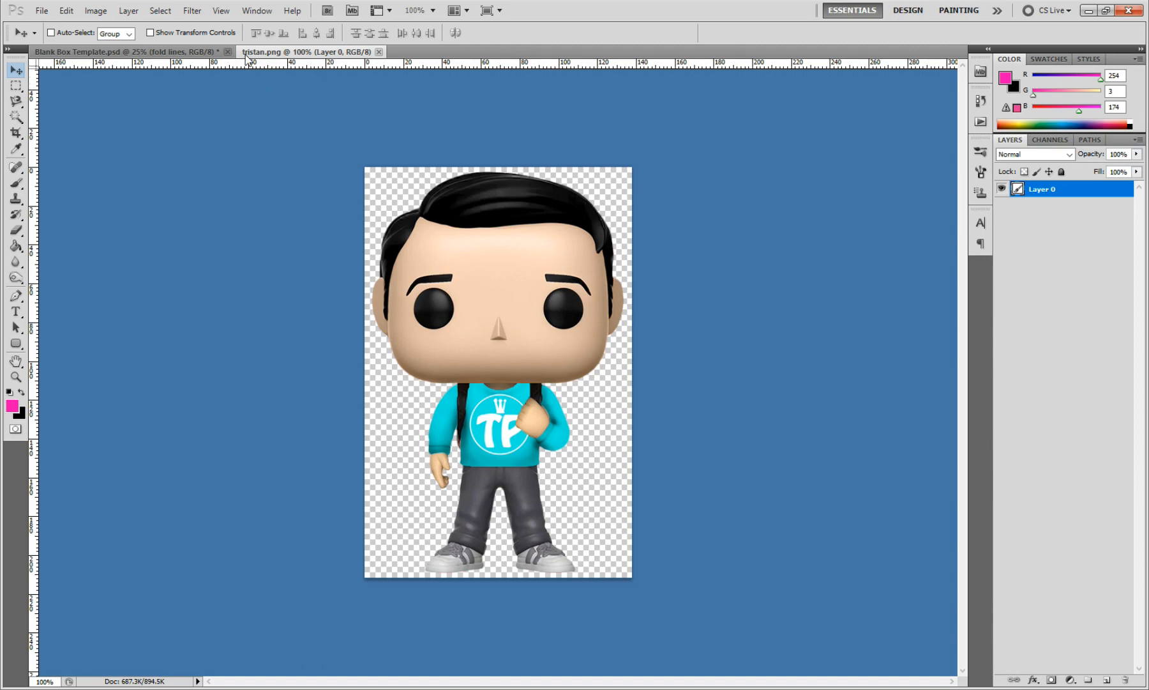
Step: Copy the figure from its floated image window onto the template's left side panel and close the source image
drag(275, 54, 279, 108)
drag(407, 299, 174, 427)
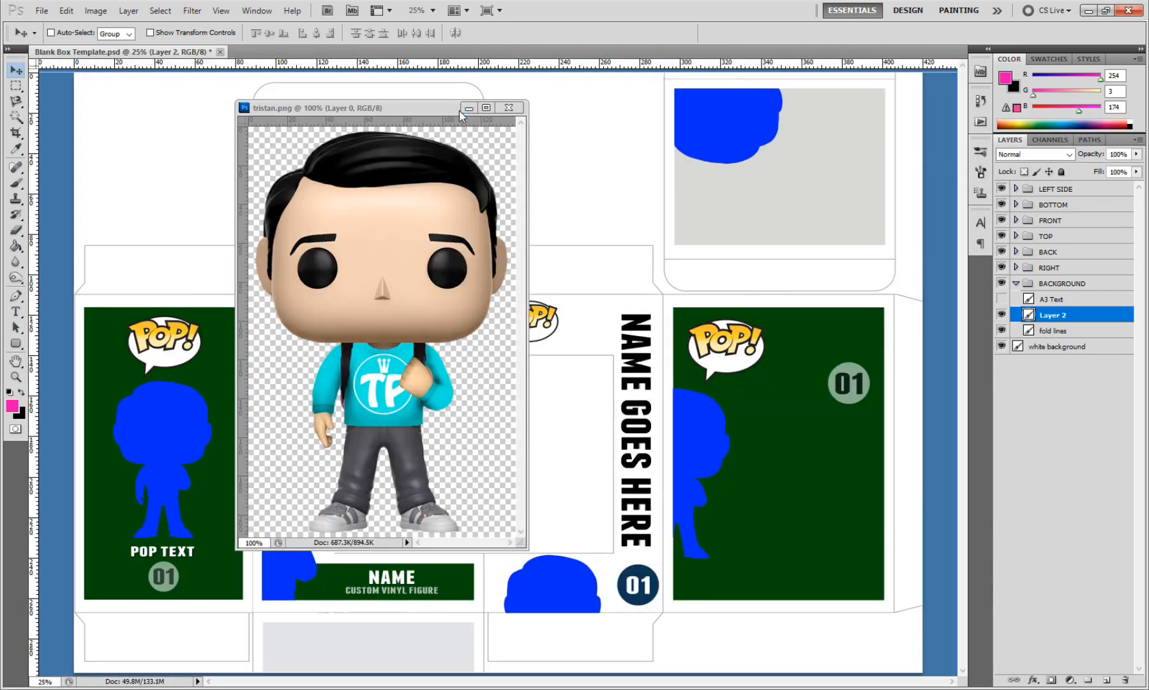
click(520, 109)
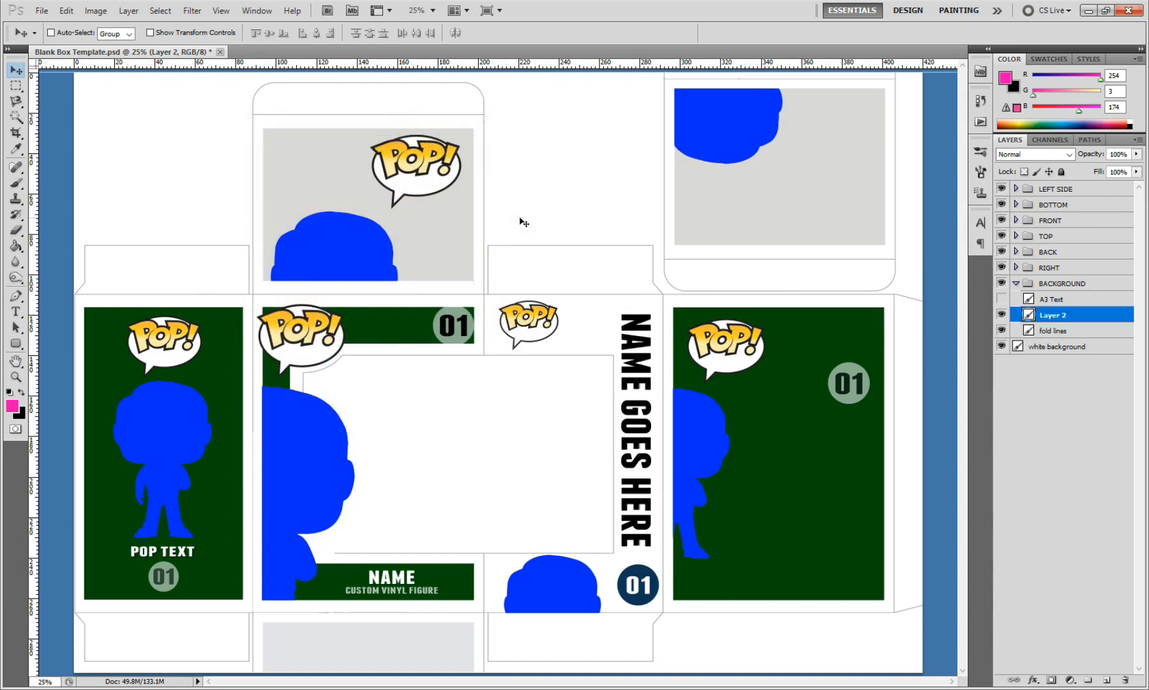
Step: Rename the imported figure's layer with the character's name
double_click(1060, 315)
text(Tristan)
key(Return)
Step: Move the figure layer out of the BACKGROUND group to the top of the LEFT SIDE group, above pop shape
drag(1049, 315, 1036, 192)
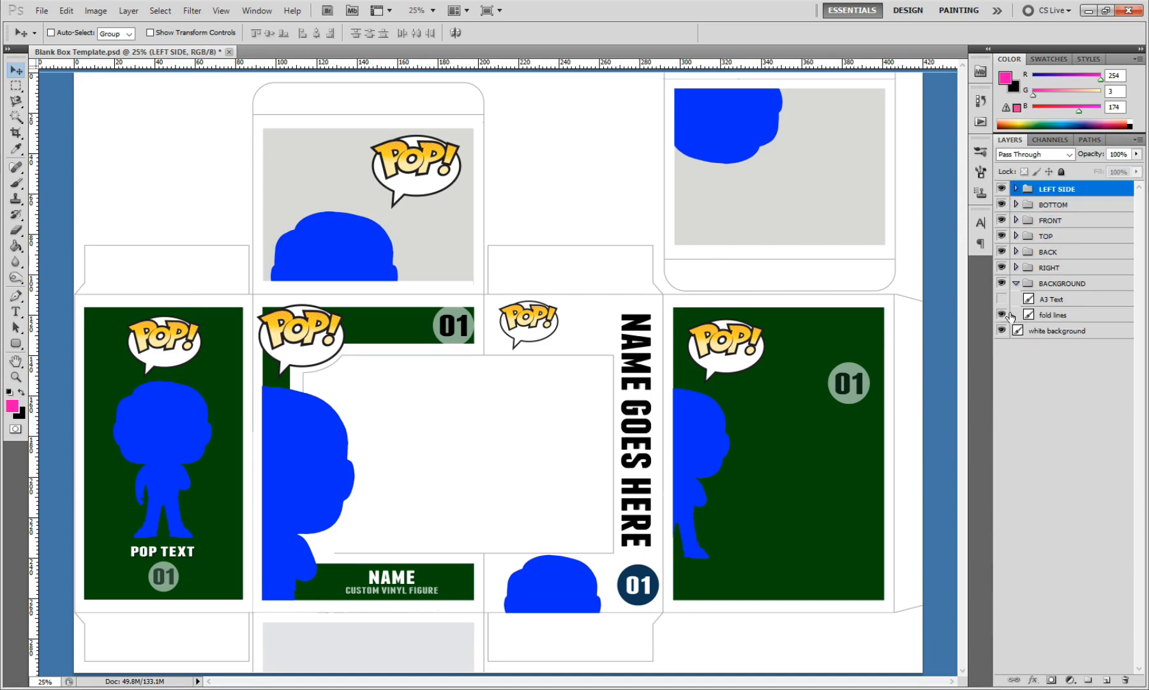
click(1015, 189)
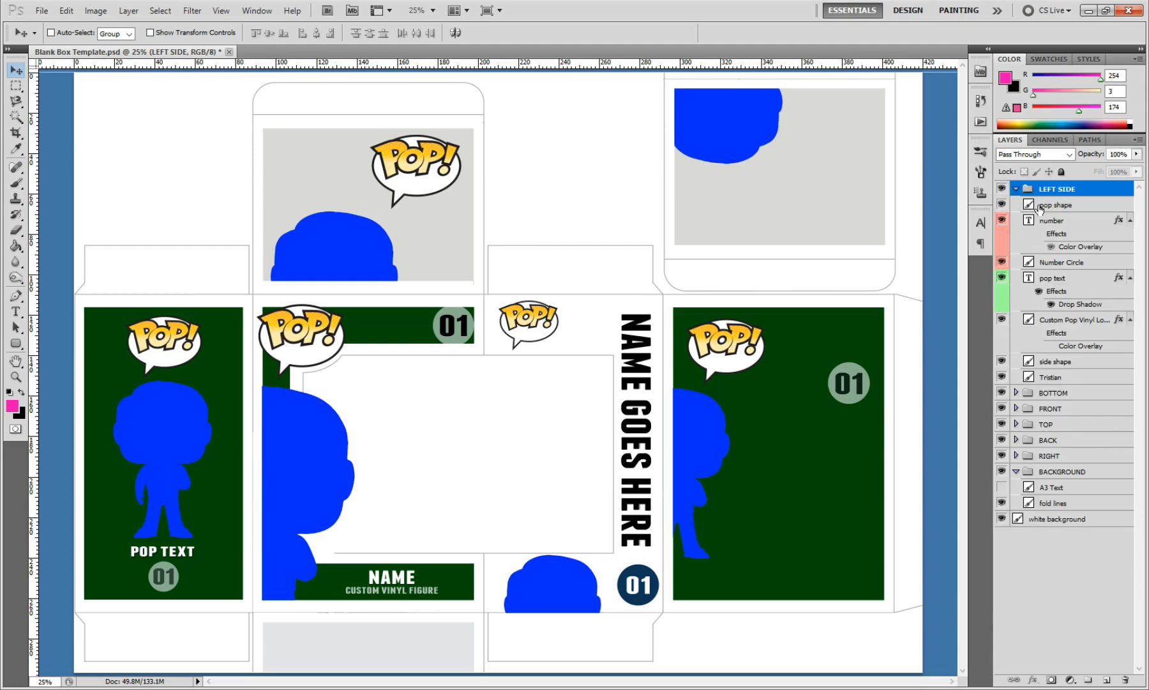
click(1054, 378)
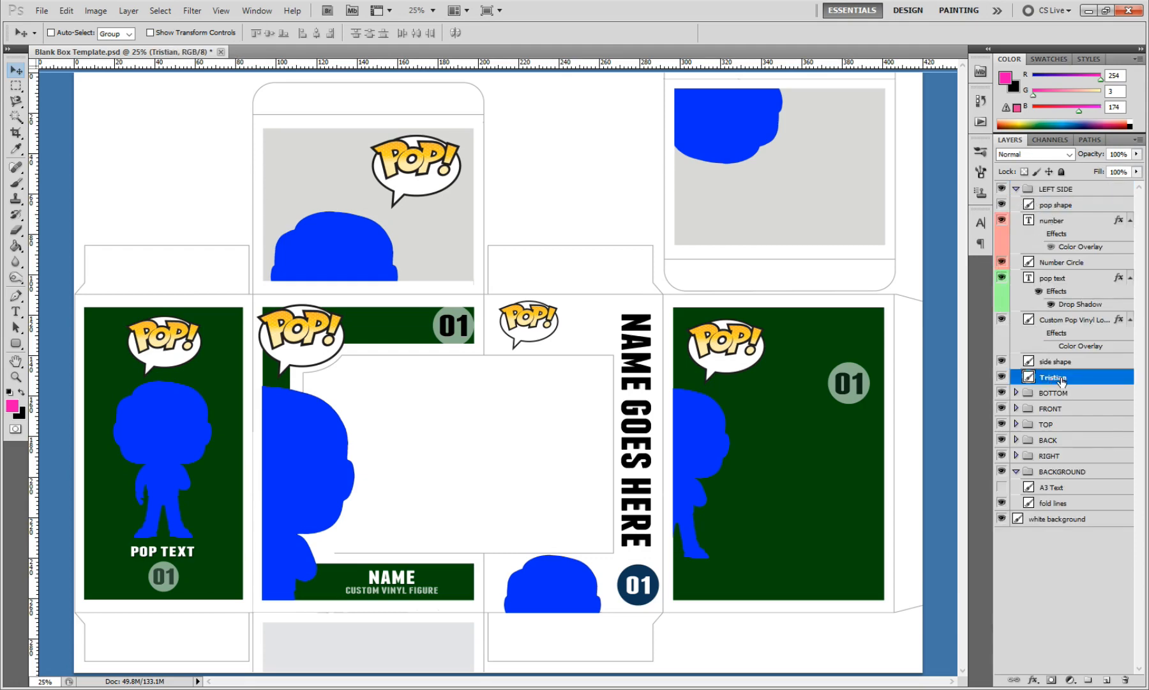
drag(1076, 378, 1070, 206)
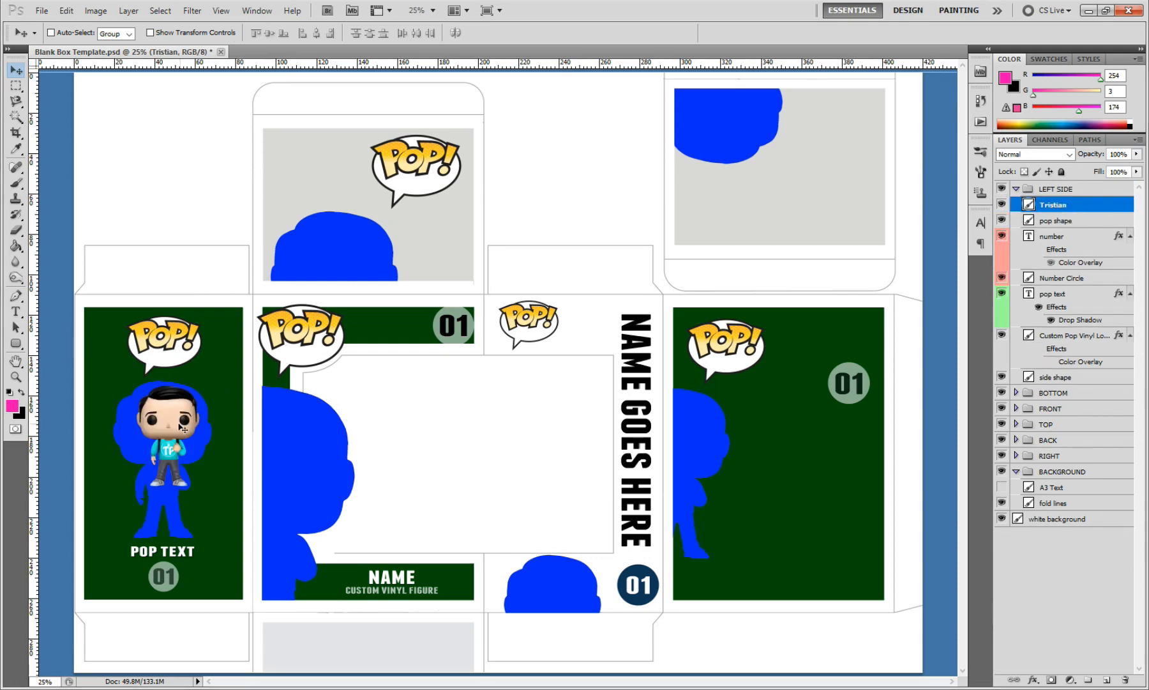
Step: Scale the figure to about 160% over the blue silhouette on the left side panel and hide the pop shape layer
click(66, 11)
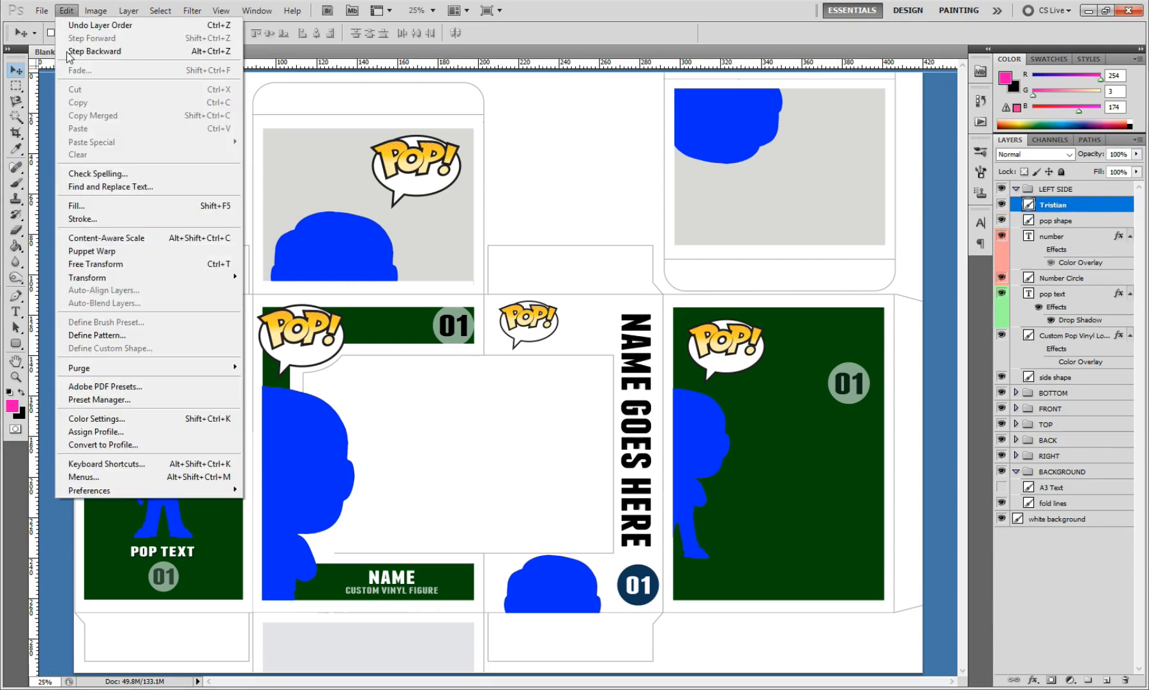
mouse_move(81, 282)
click(264, 296)
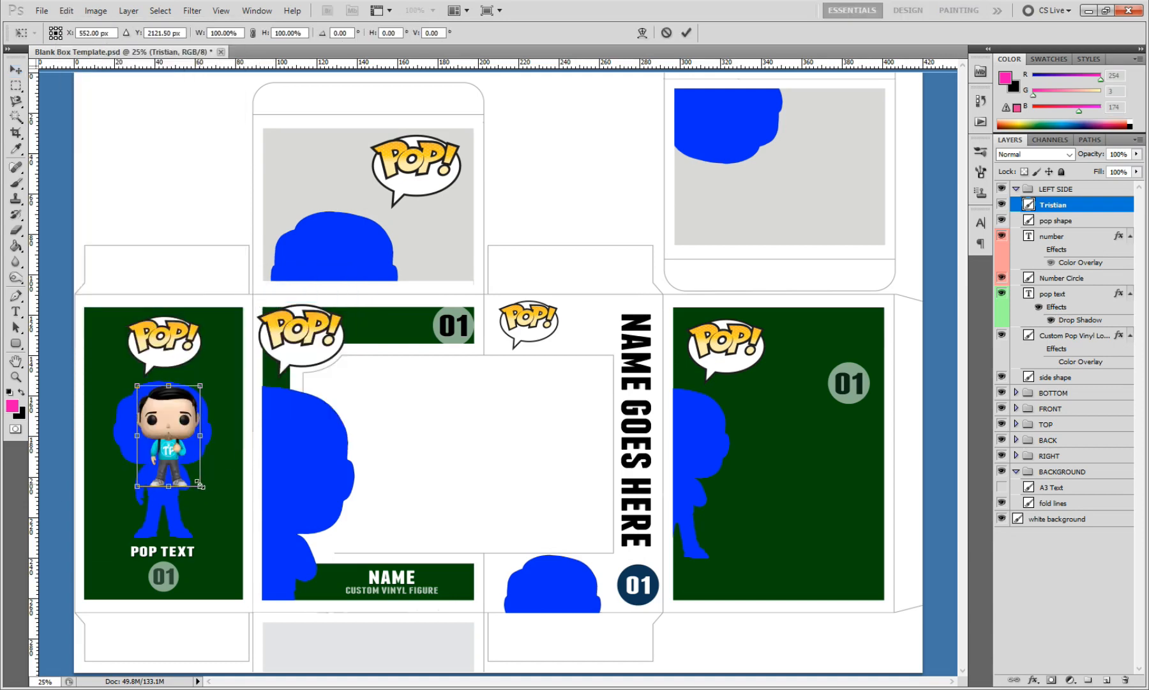
drag(199, 486, 245, 556)
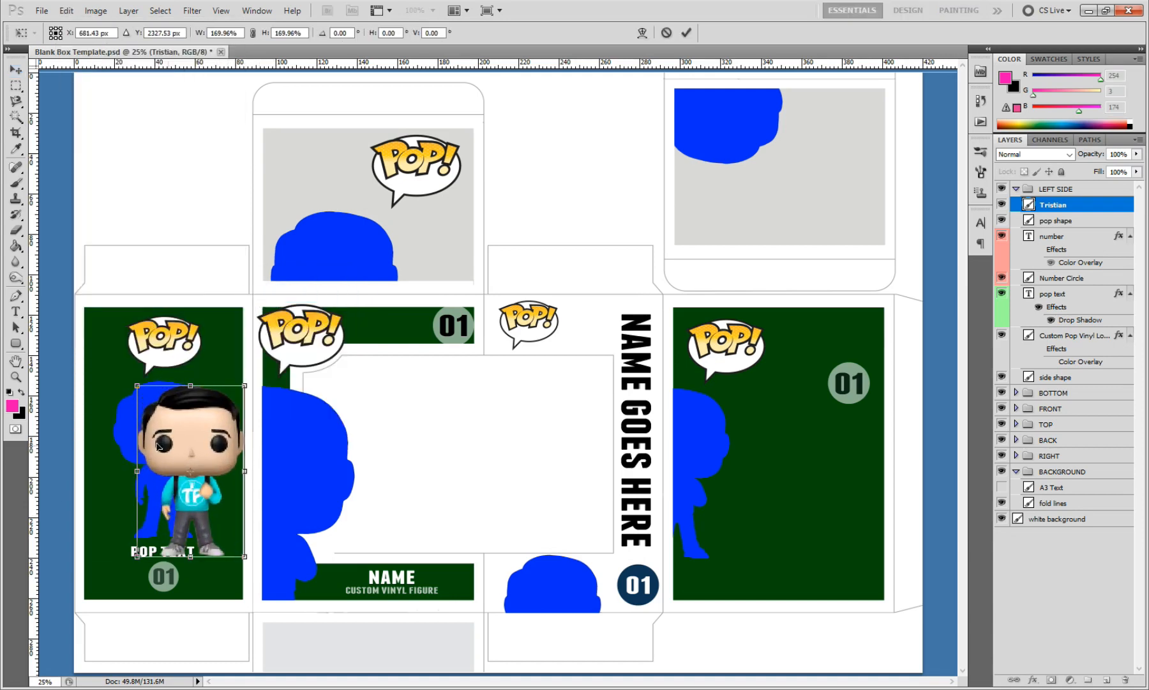
drag(137, 385, 133, 380)
drag(192, 436, 170, 437)
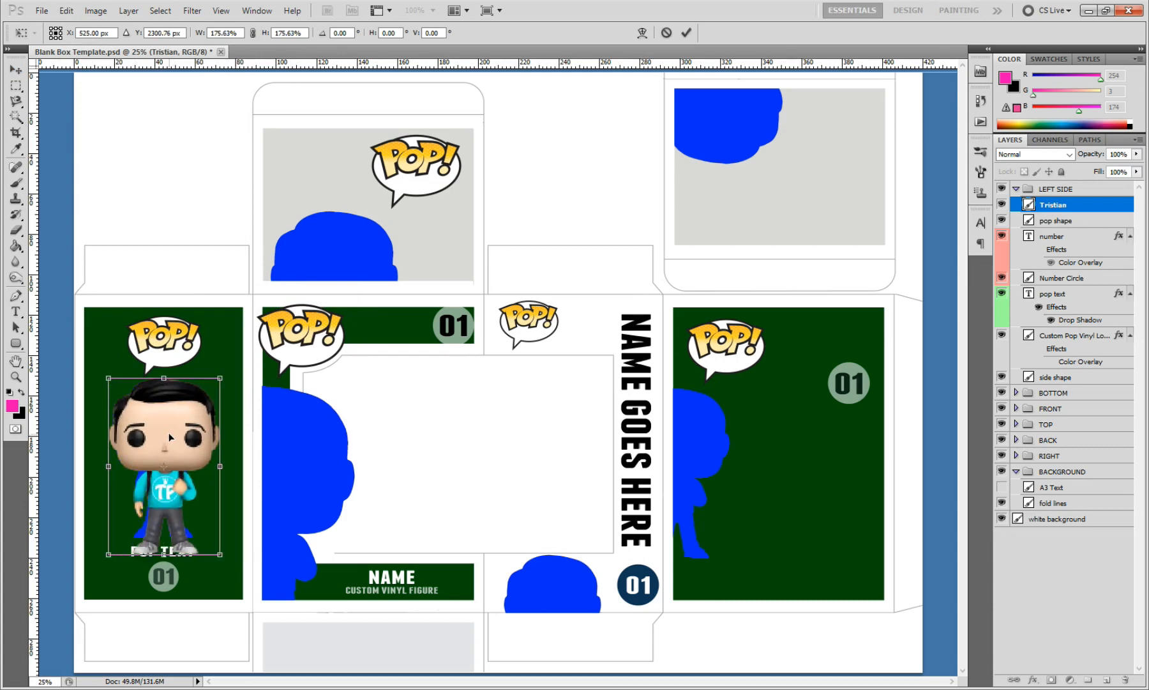
drag(219, 554, 210, 537)
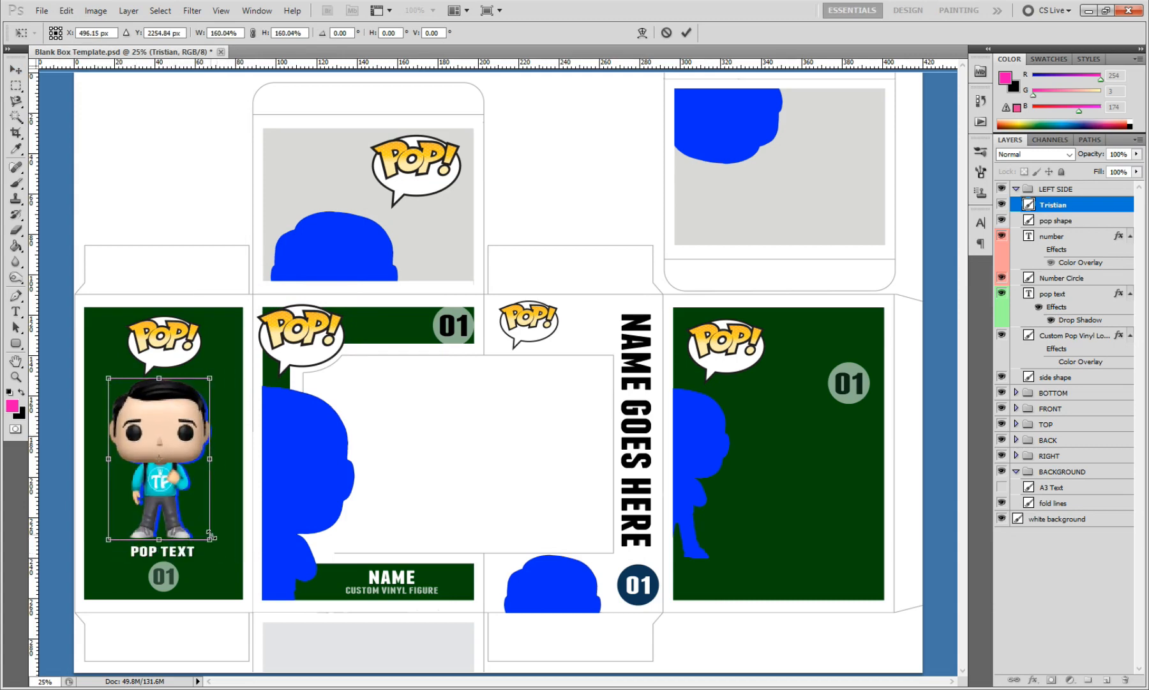
drag(164, 468, 170, 472)
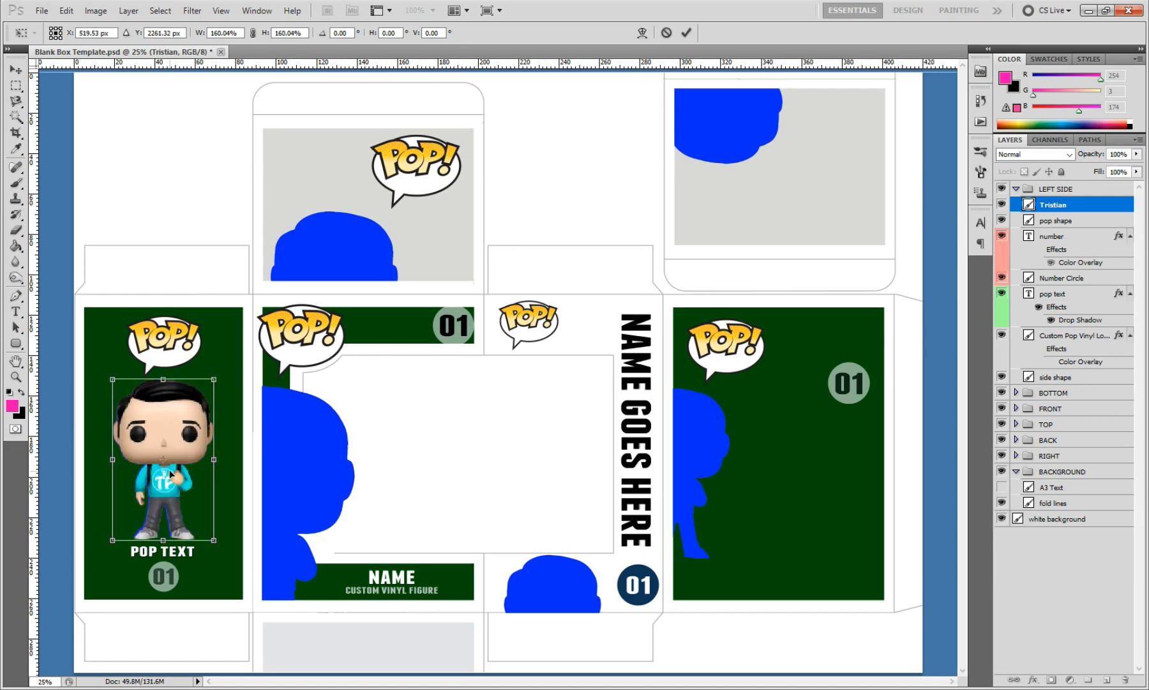
click(686, 32)
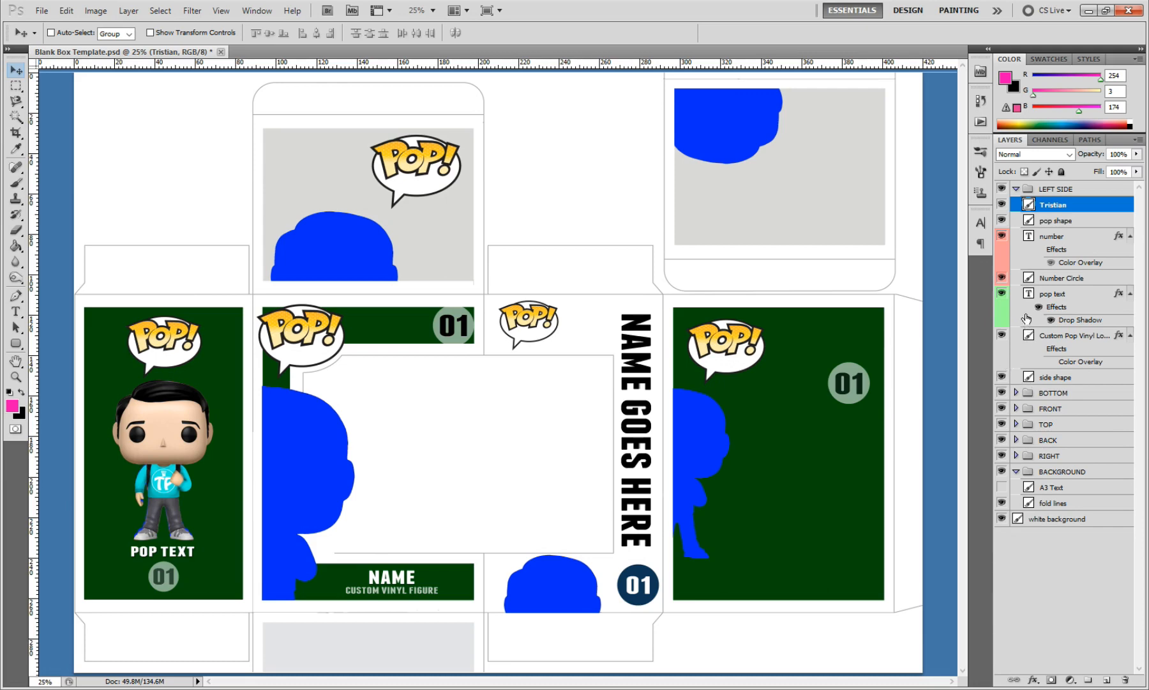
click(1002, 221)
Step: Add an outside stroke to the figure layer in near-white #fefefe, about 13 px wide
key(space)
drag(507, 176, 431, 168)
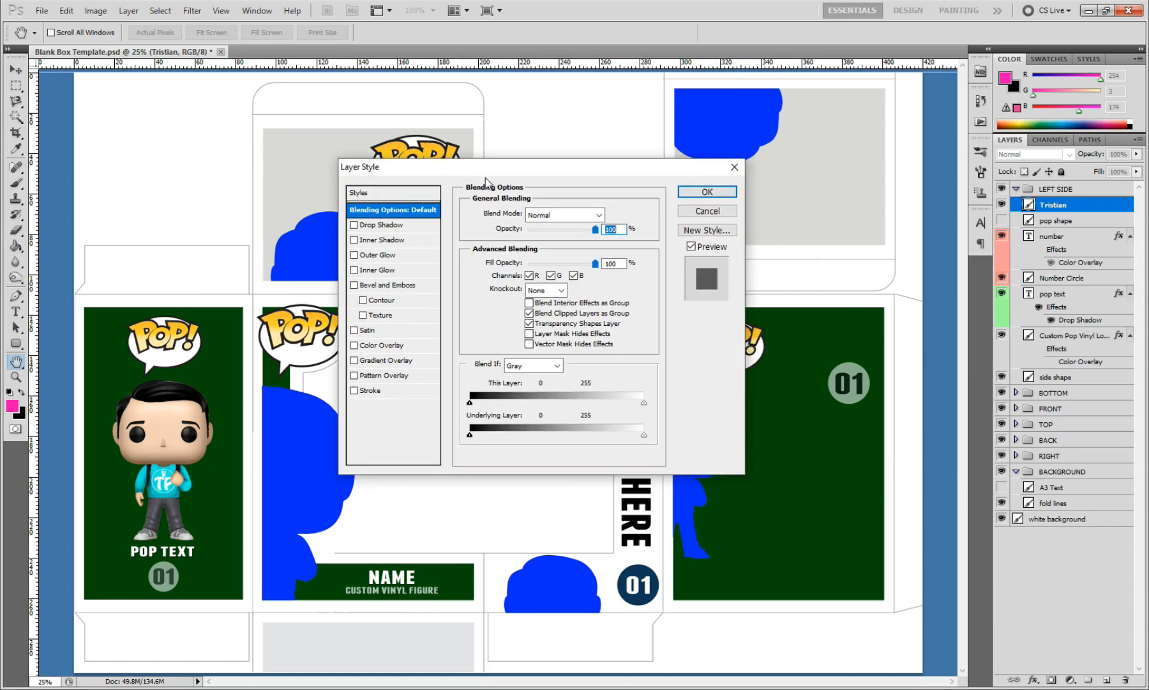
click(353, 390)
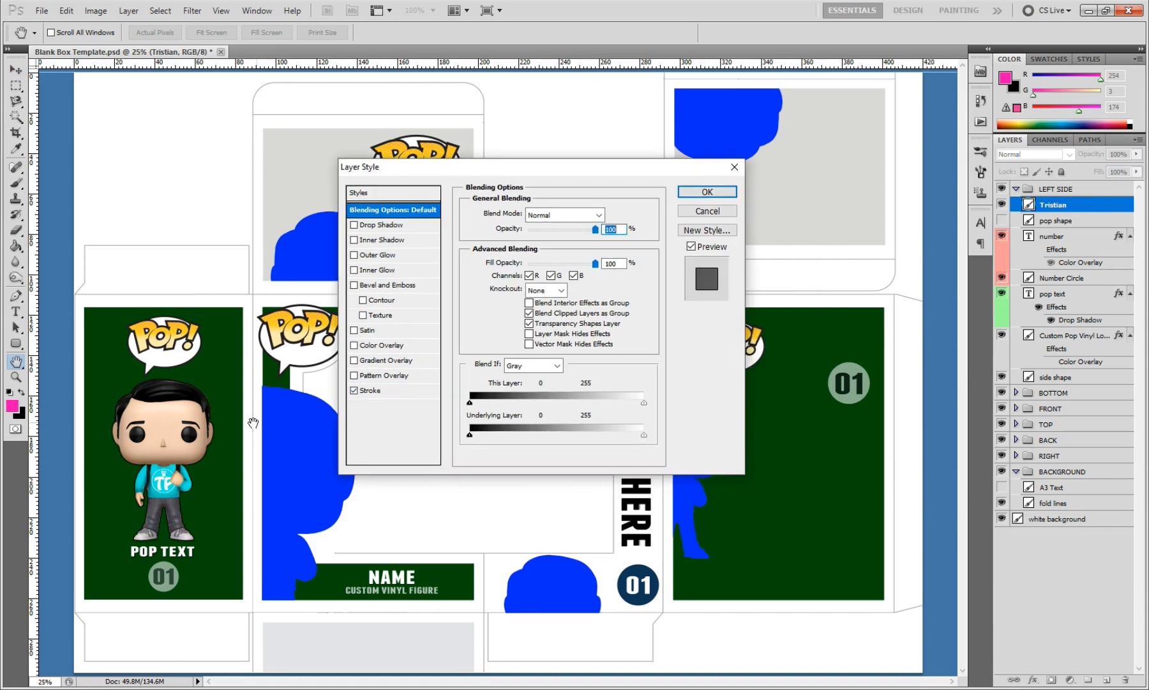
click(379, 389)
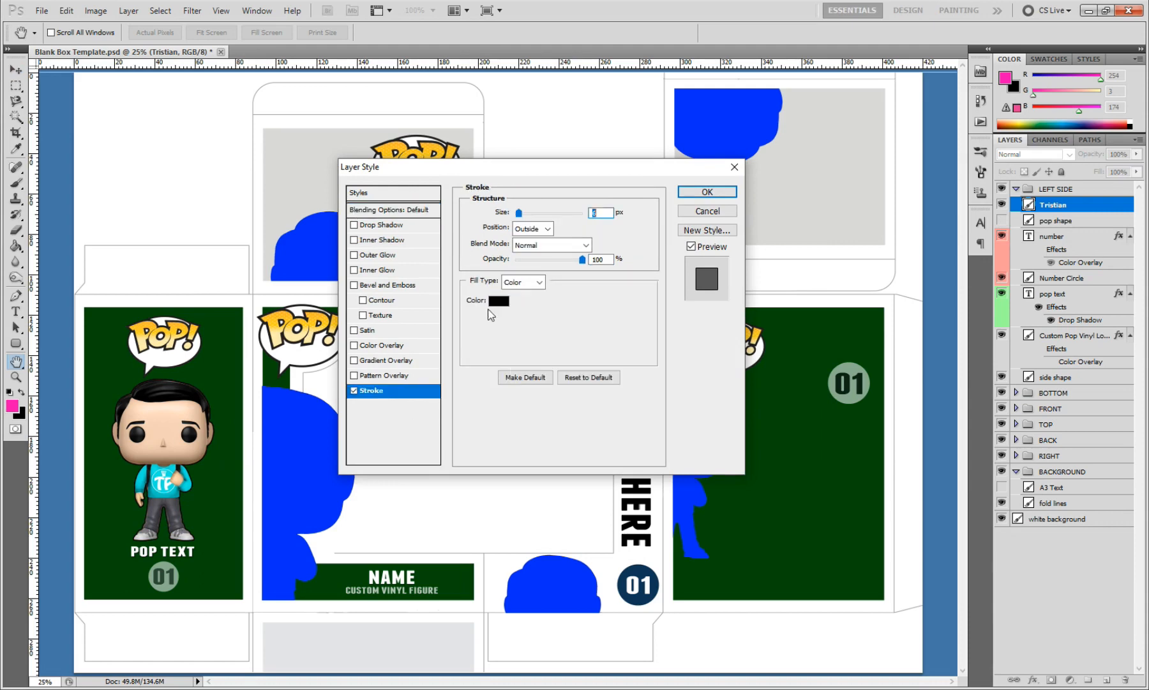
click(499, 301)
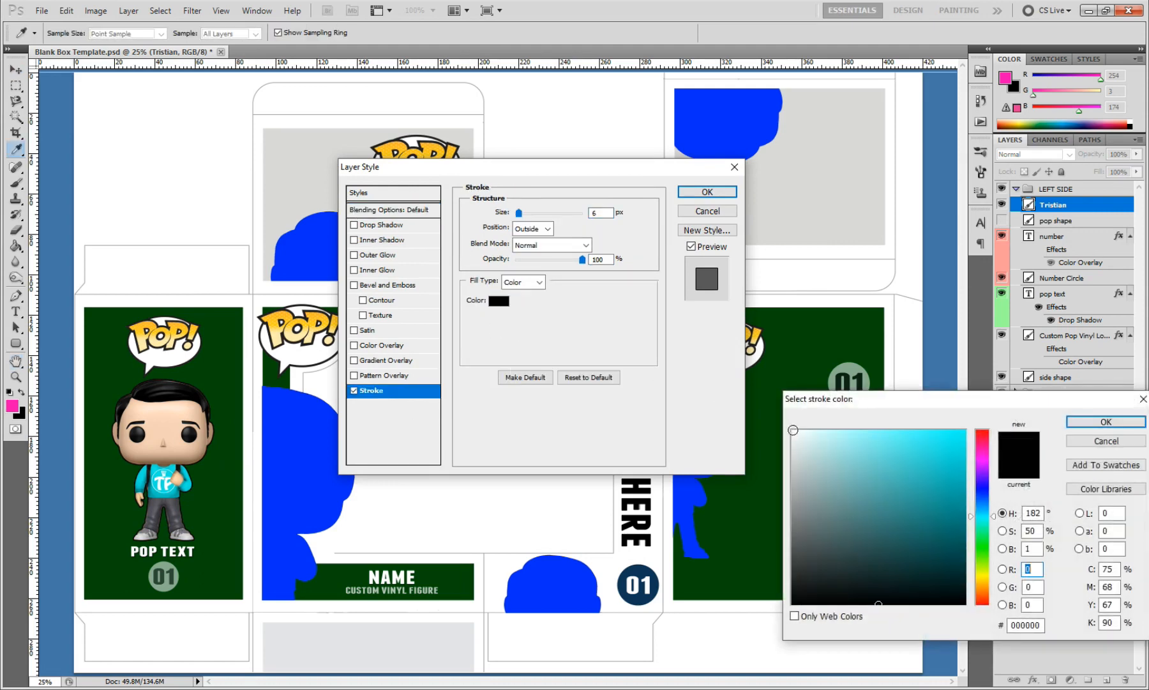
click(791, 430)
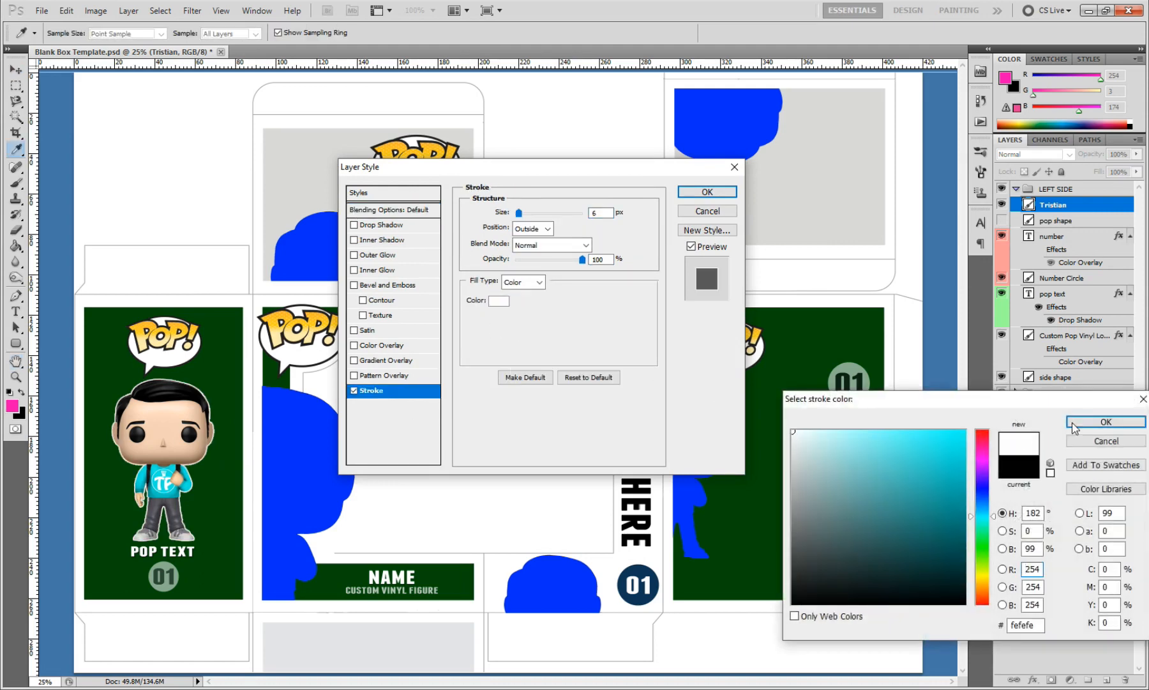
click(1072, 423)
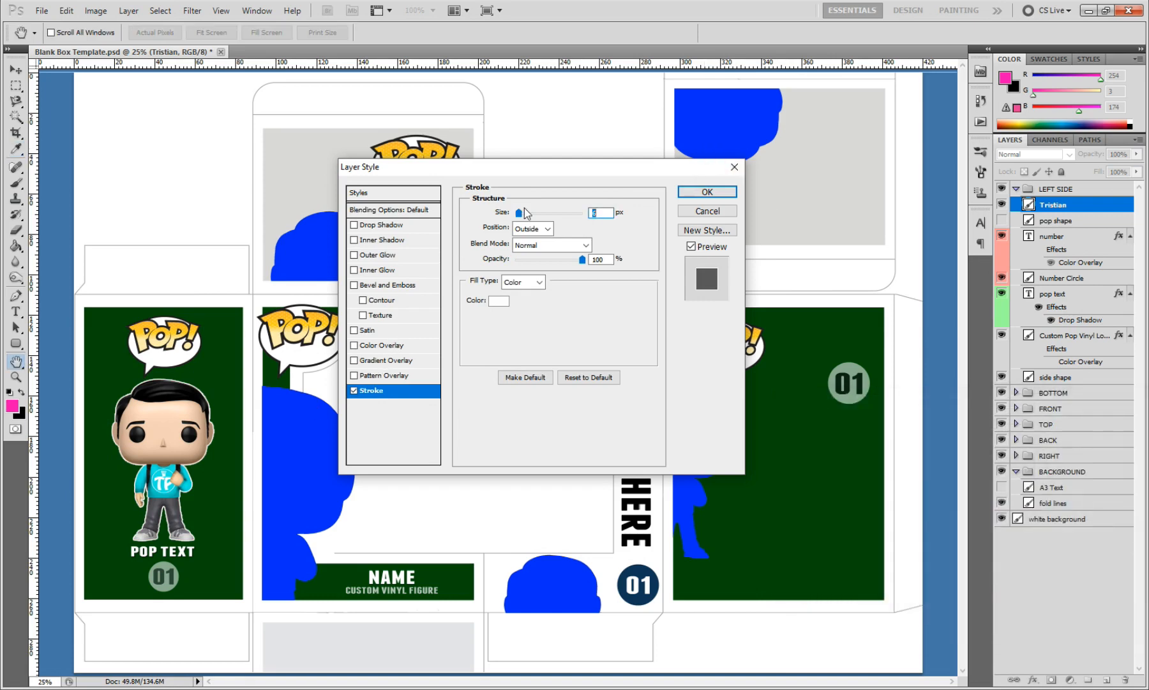
drag(520, 215, 525, 216)
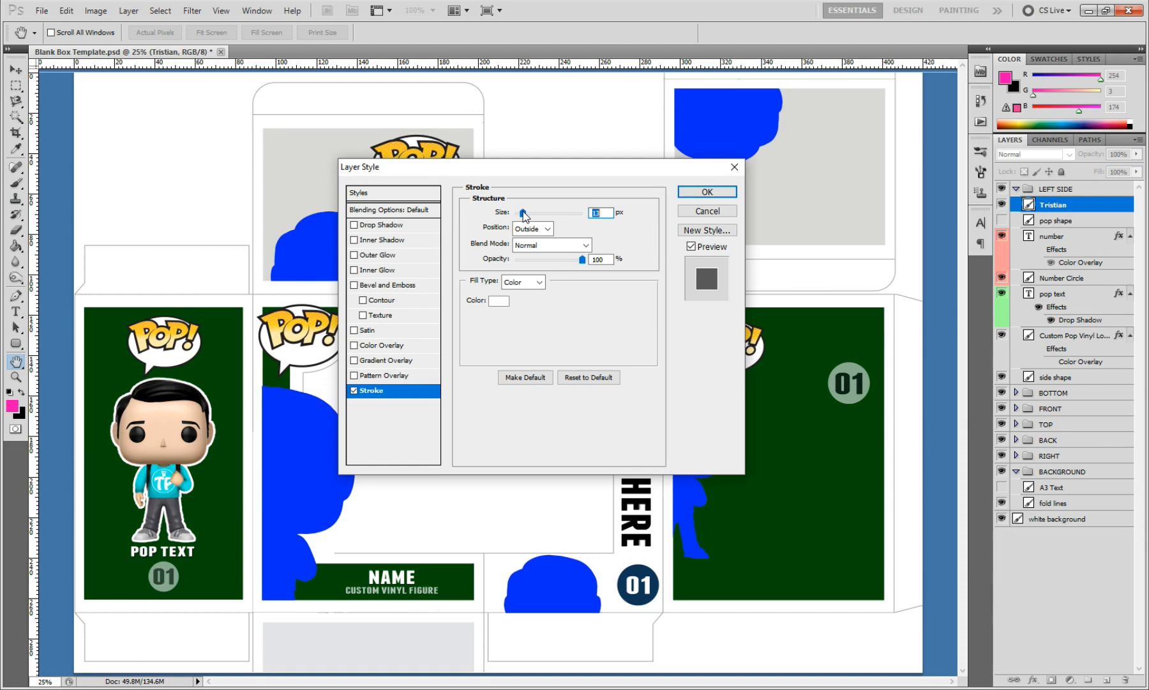
click(722, 192)
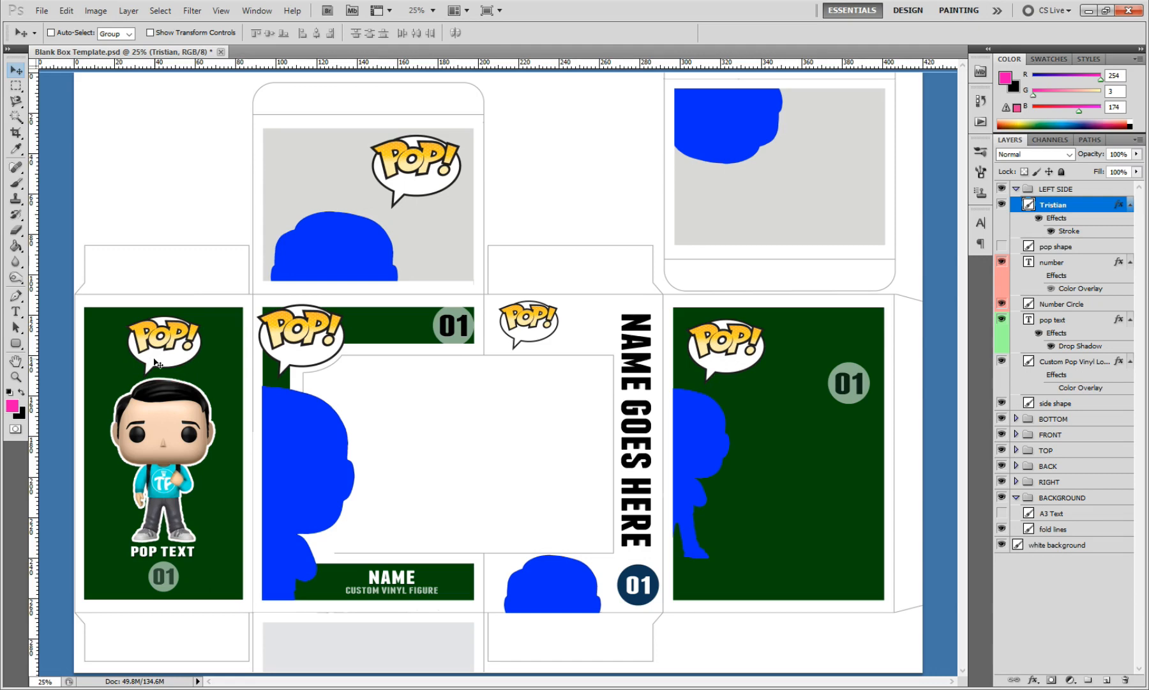
Step: Switch to Chrome and search Google Images for "pop vinyl logo png"
click(223, 0)
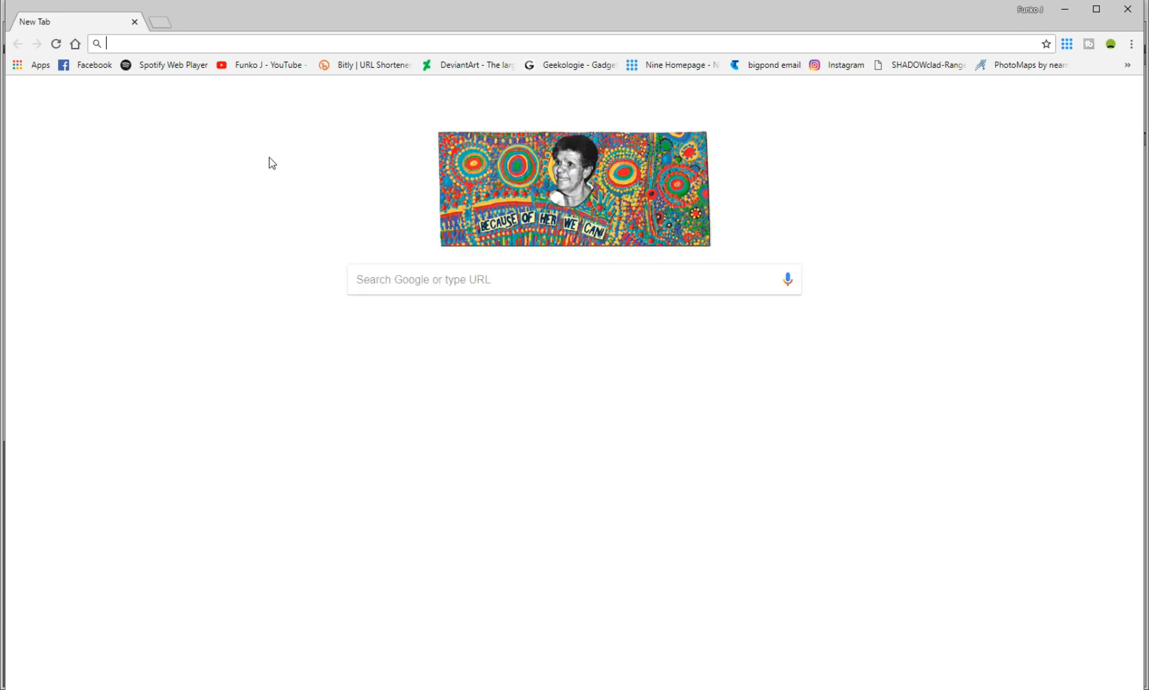
click(406, 279)
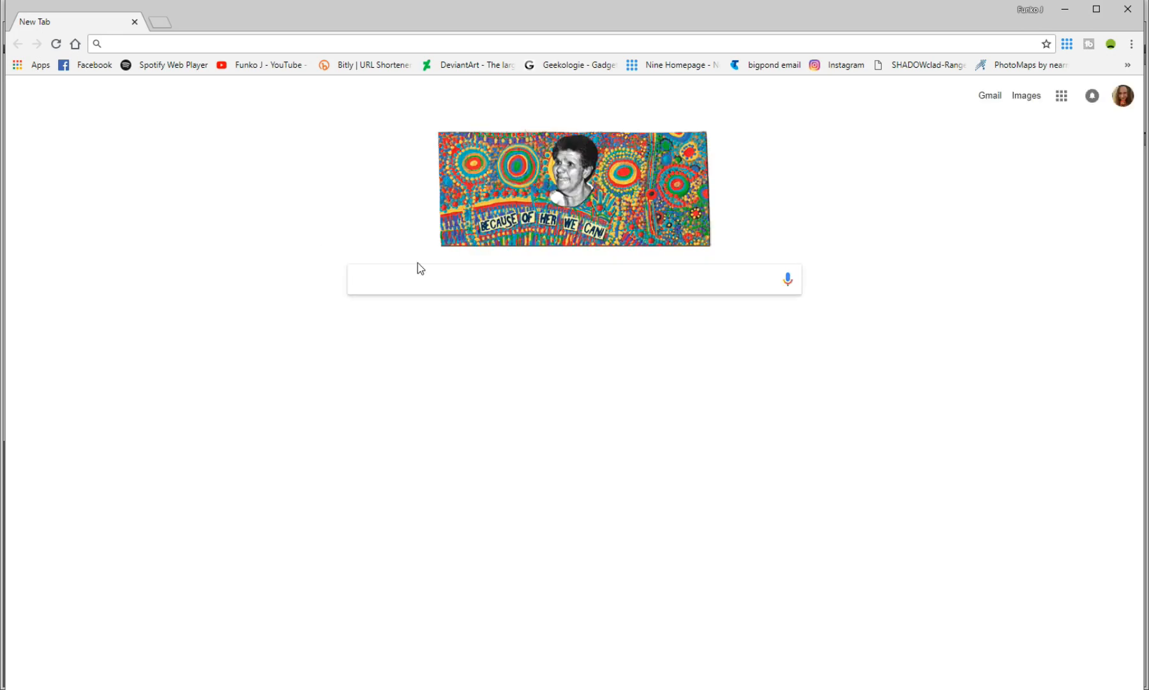
text(pop )
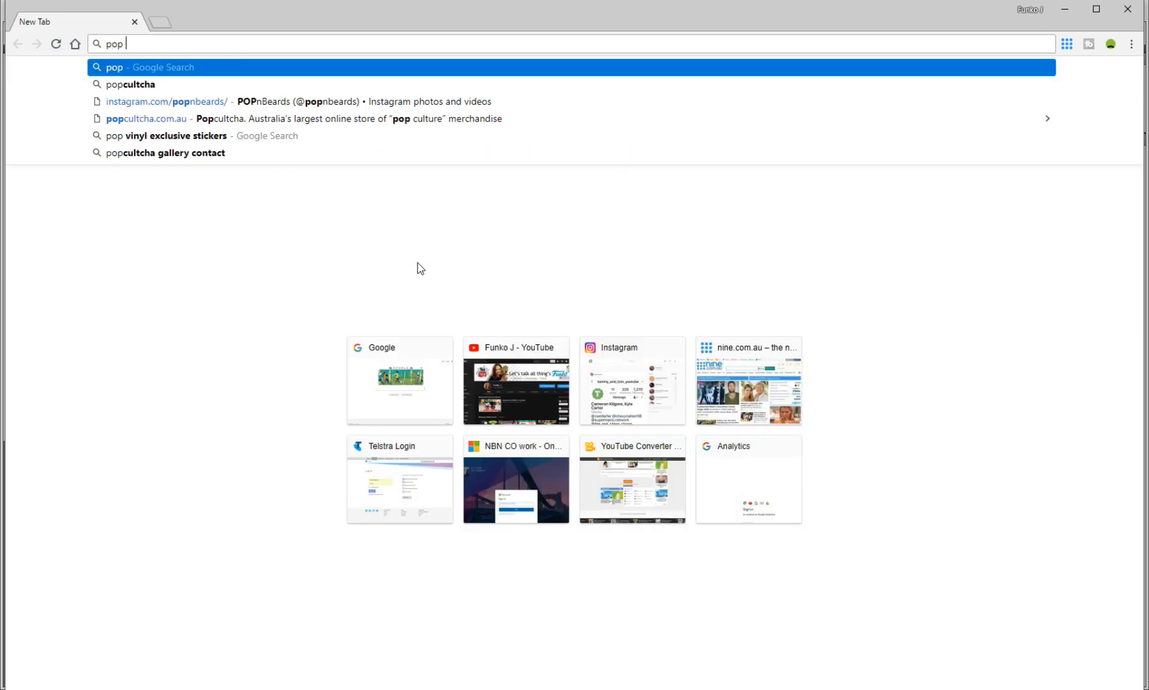
text(vinyl lo)
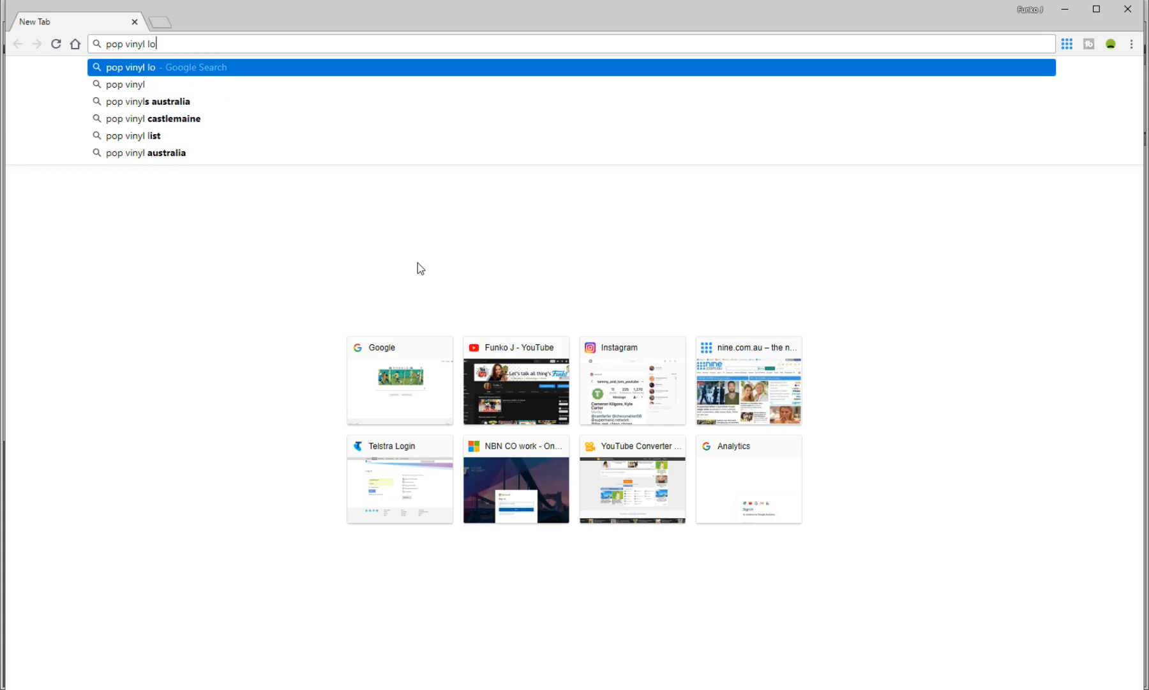
text(go png)
key(Return)
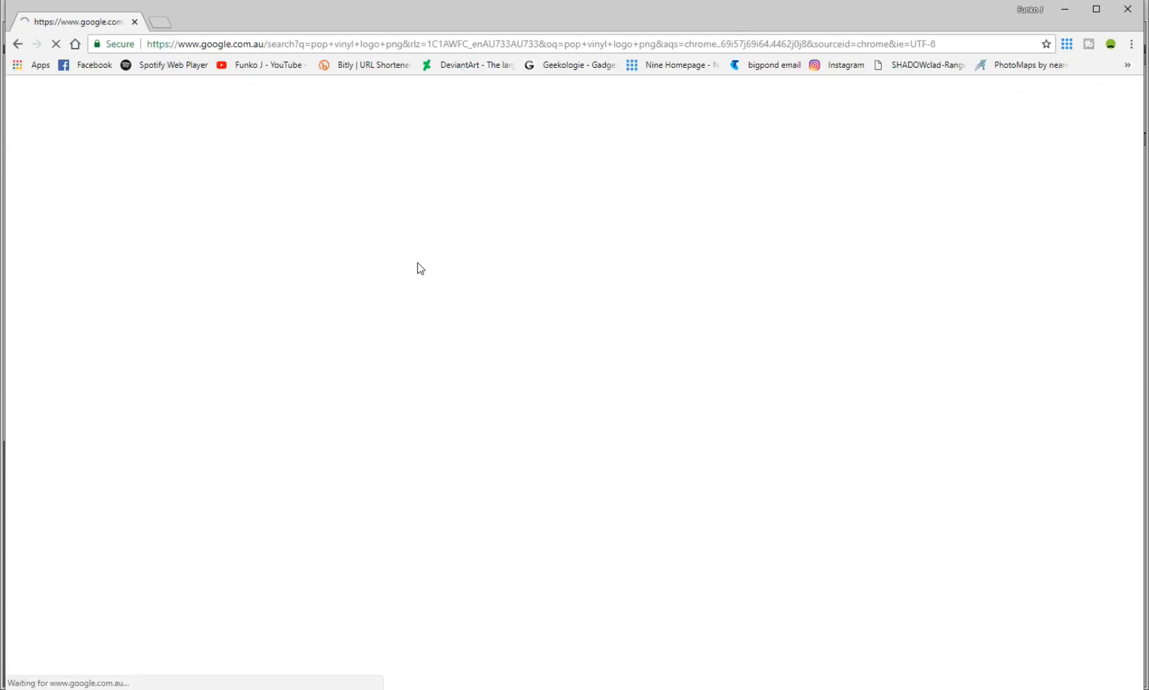
click(373, 401)
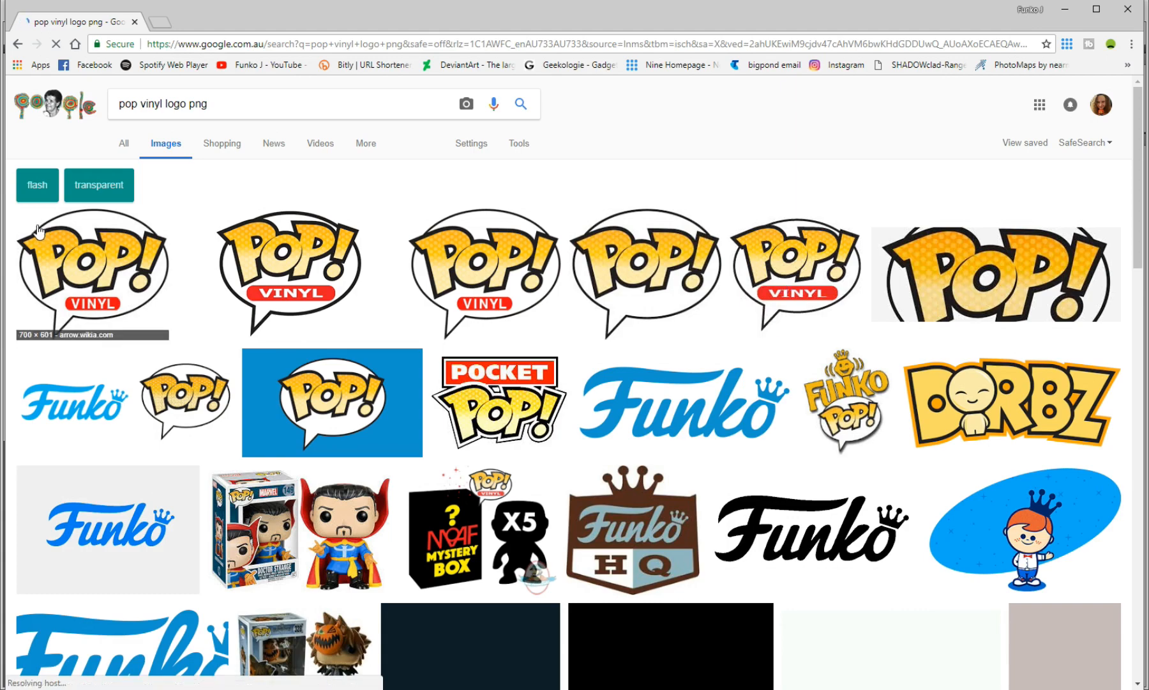
Step: Preview the first Pop! Vinyl logo result and save its image
click(74, 316)
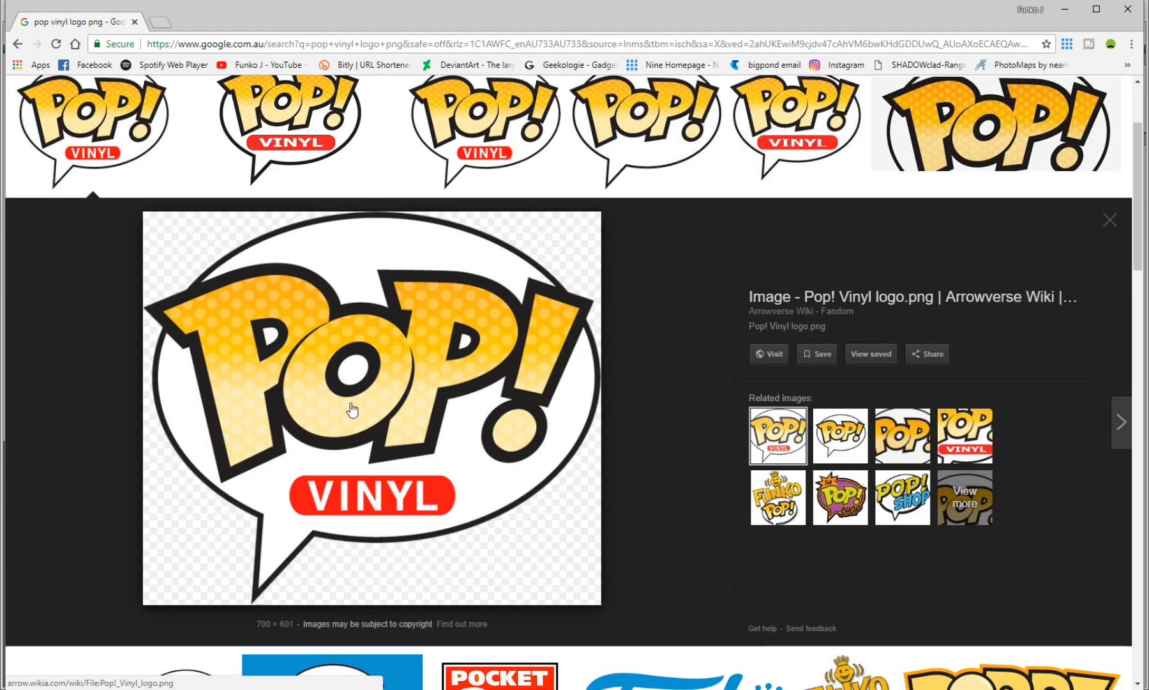
right_click(362, 411)
click(417, 525)
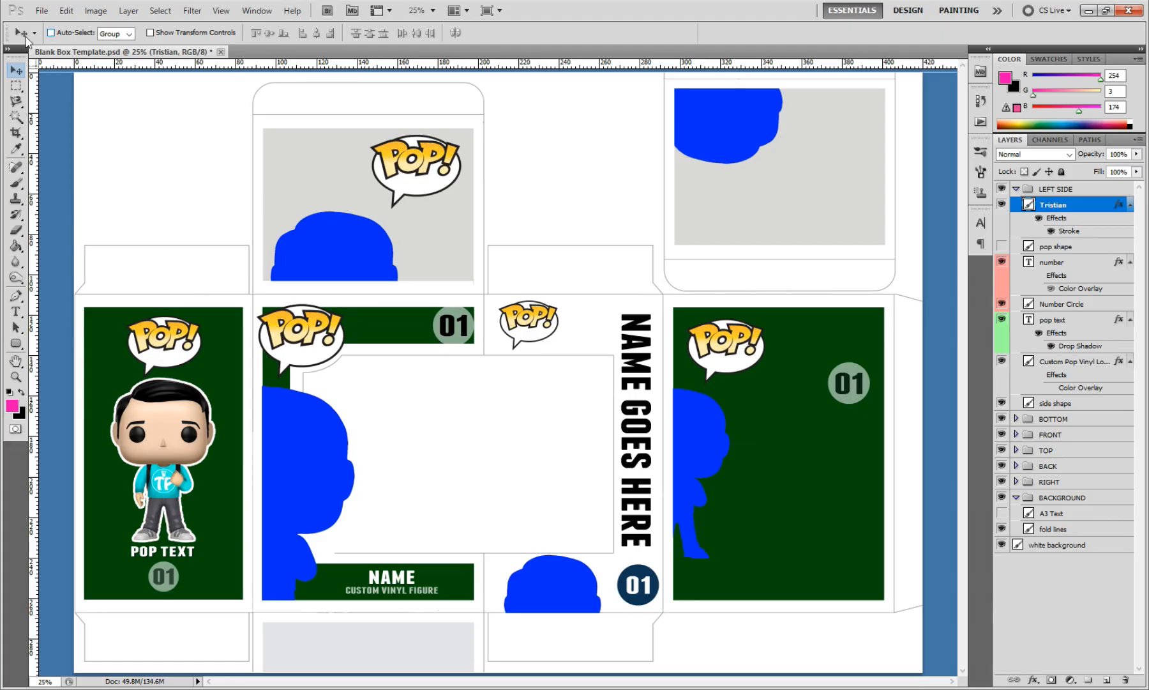
Step: Switch back to Photoshop and open Pop!_Vinyl_logo from the Desktop
click(40, 11)
click(57, 37)
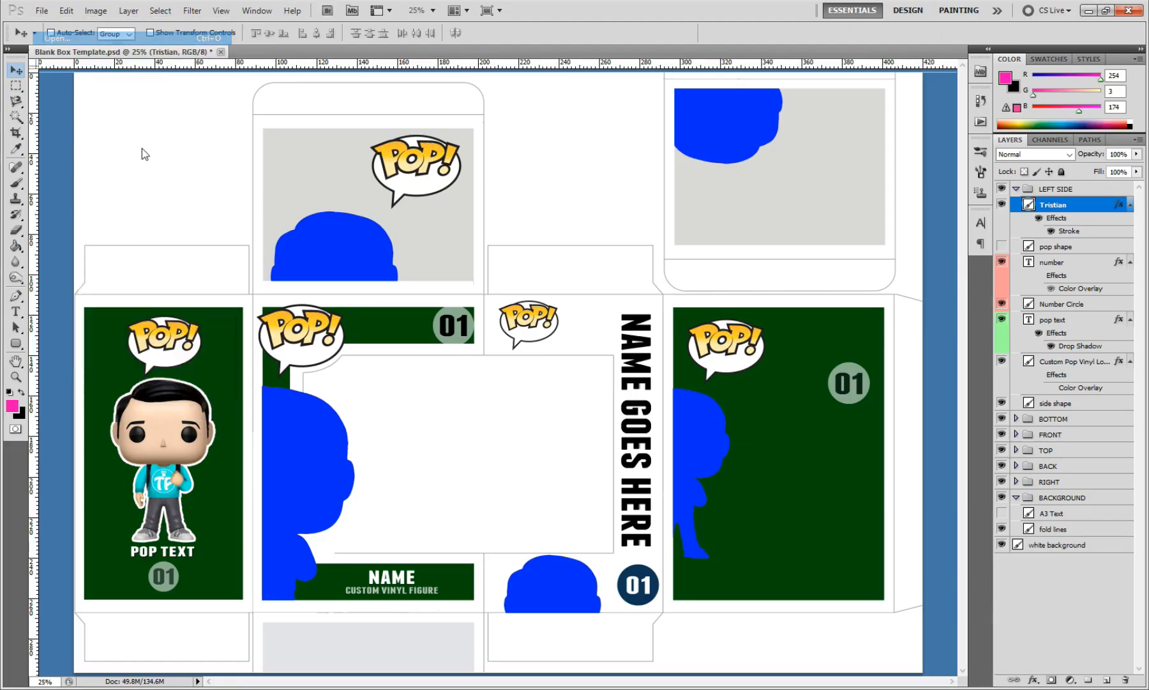
click(186, 189)
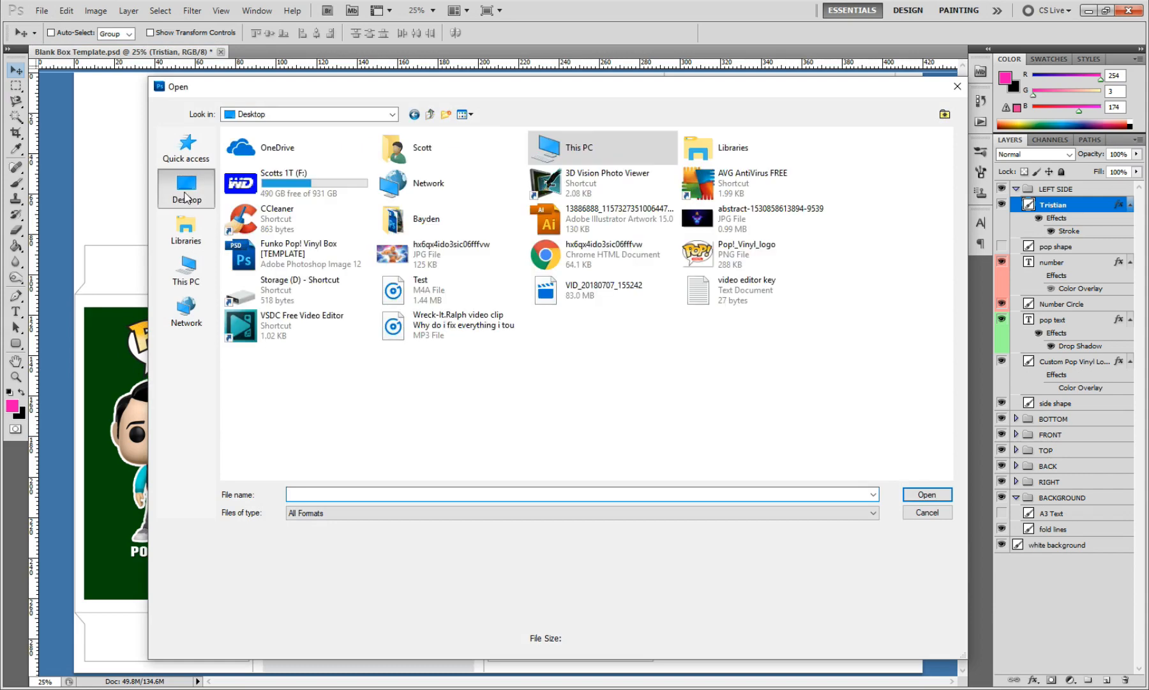
click(706, 267)
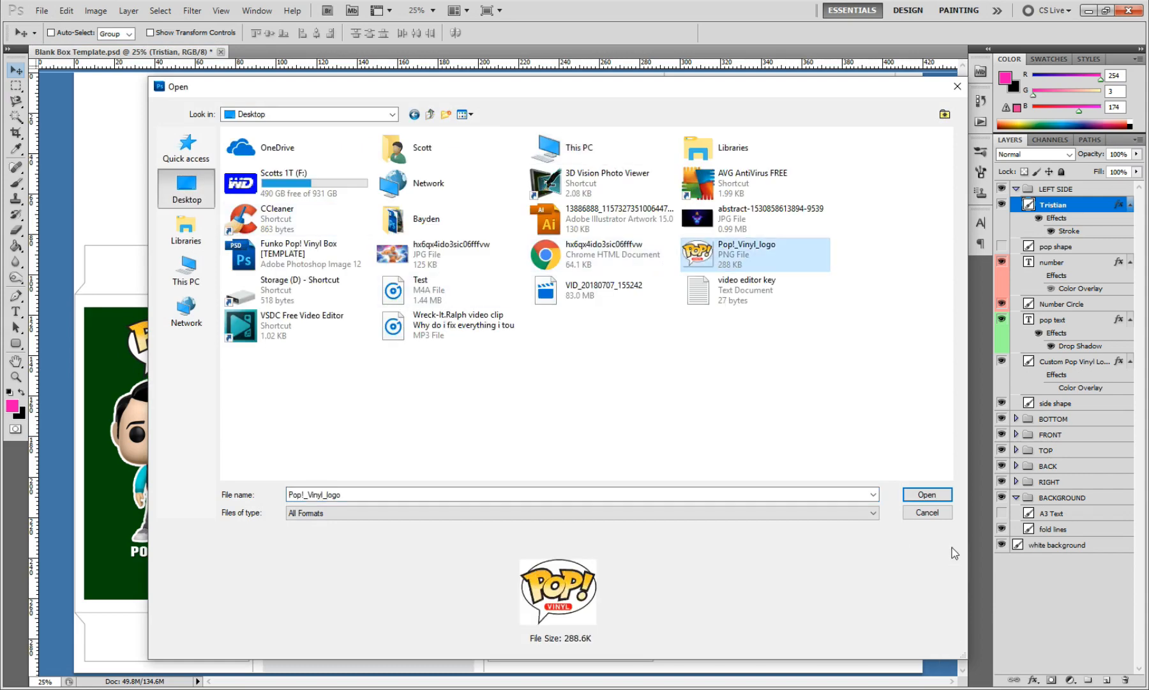
click(928, 495)
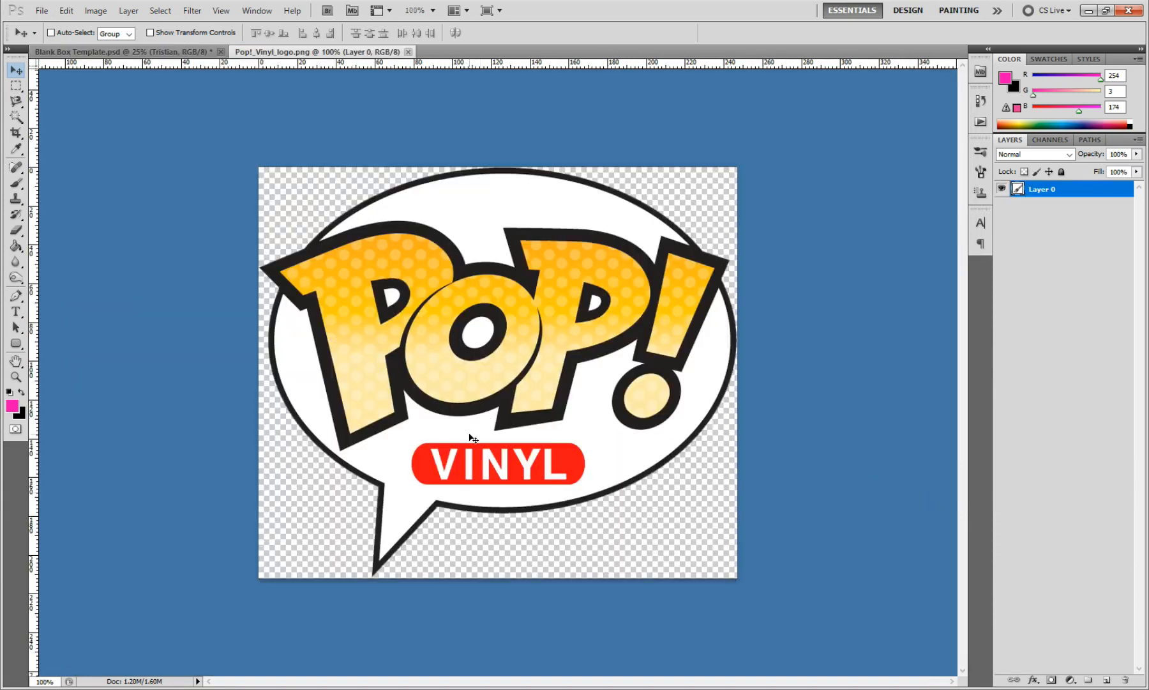
Step: Copy the Pop! Vinyl logo from its floated image window onto the left side panel and close the source image
drag(308, 51, 317, 54)
drag(519, 355, 327, 571)
click(712, 53)
drag(294, 548, 153, 353)
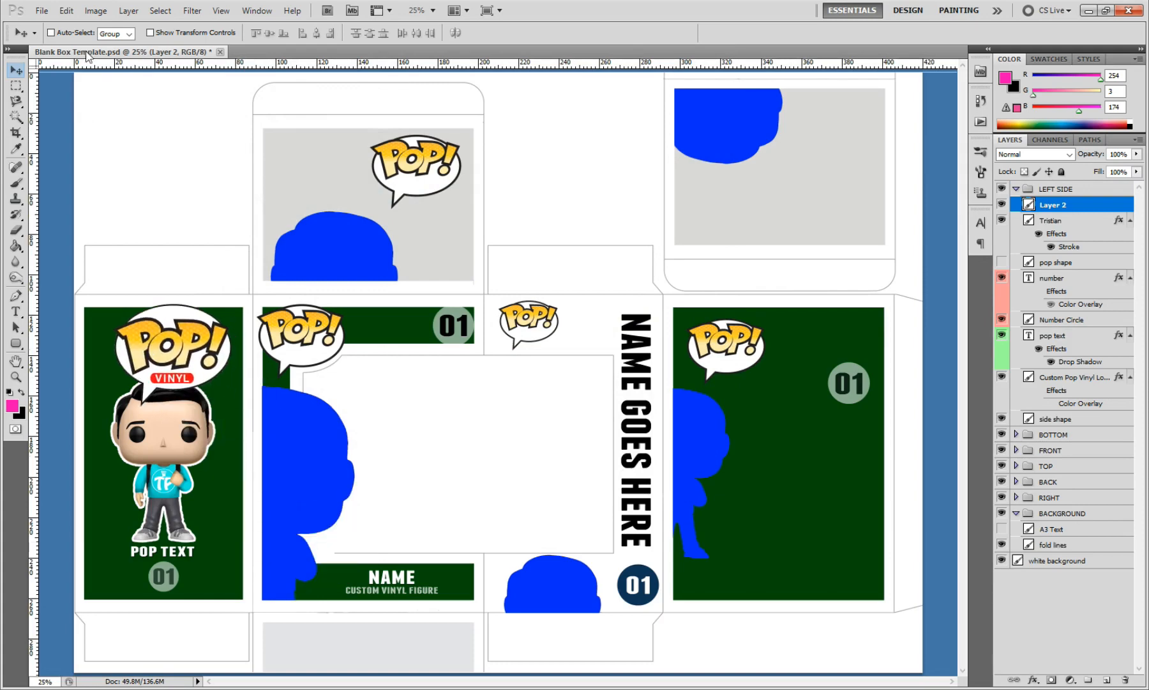
Step: Scale the imported Pop! Vinyl logo to about 66% and place it over the existing Pop! logo above the figure
click(66, 11)
mouse_move(95, 278)
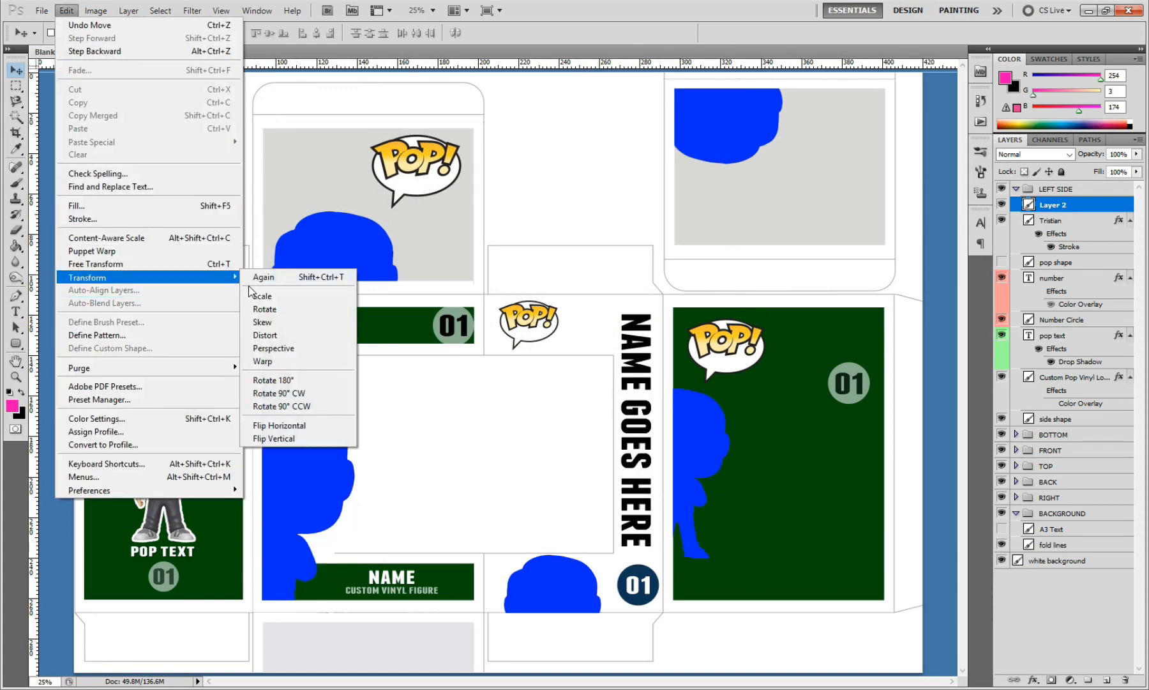
click(275, 298)
drag(238, 306, 201, 318)
drag(114, 406, 150, 357)
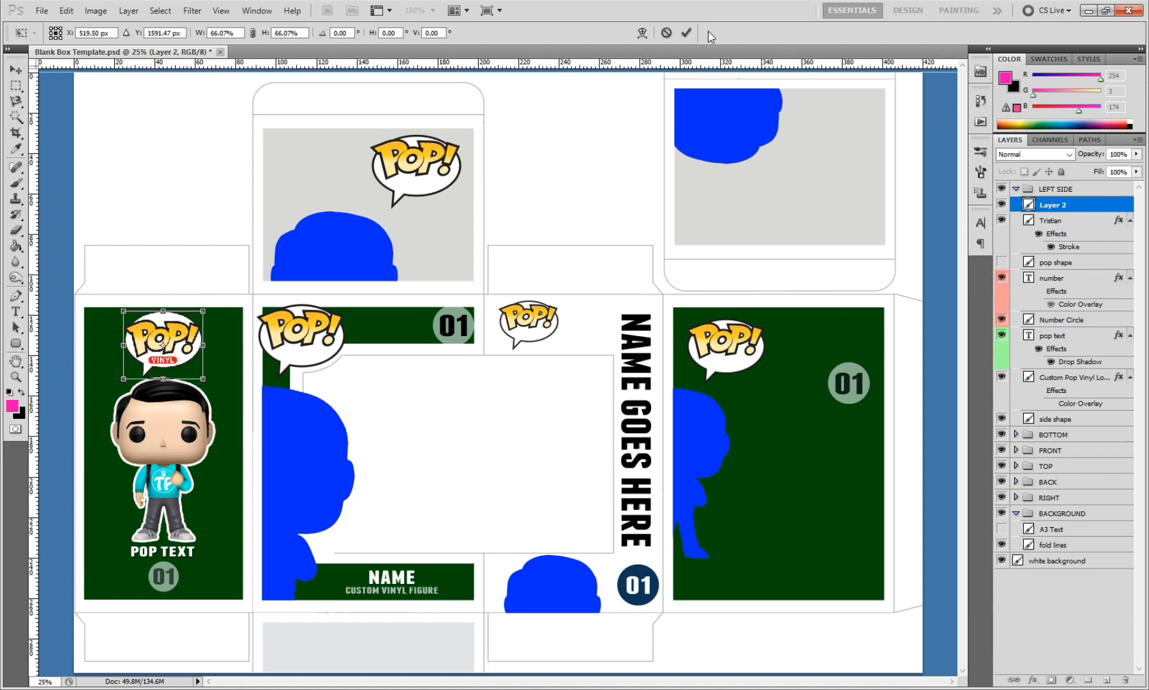
click(687, 32)
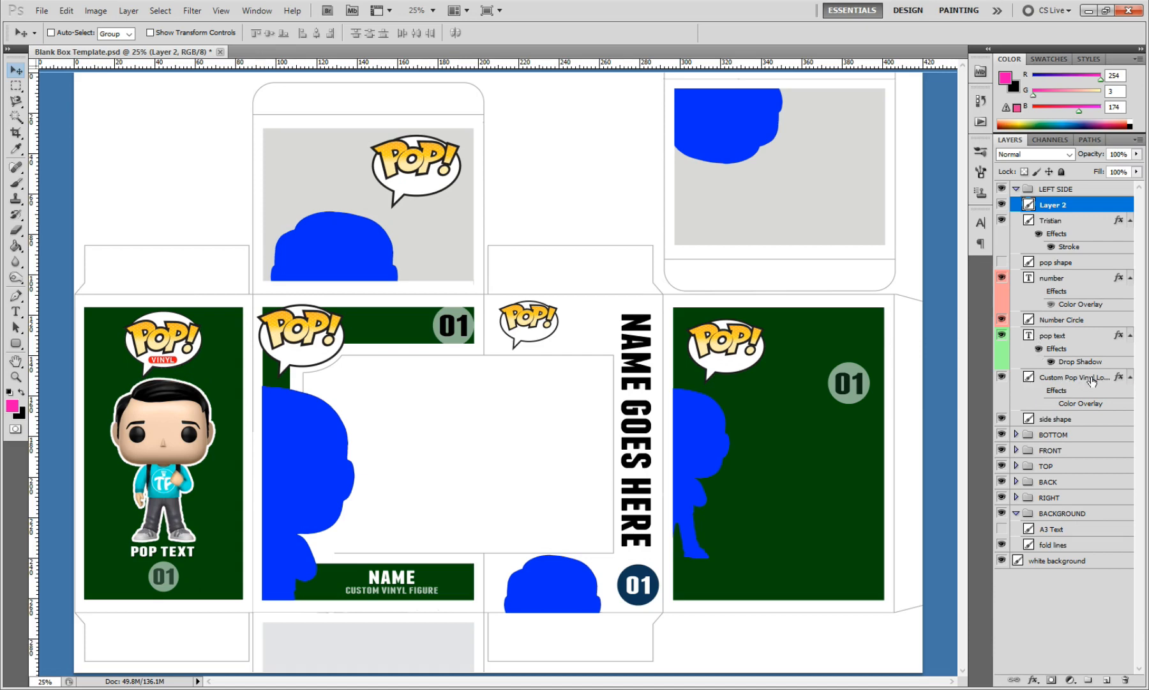
Step: Toggle the original Custom Pop Vinyl logo layer's visibility and delete the imported logo layer from the LEFT SIDE group
click(1002, 378)
right_click(1079, 207)
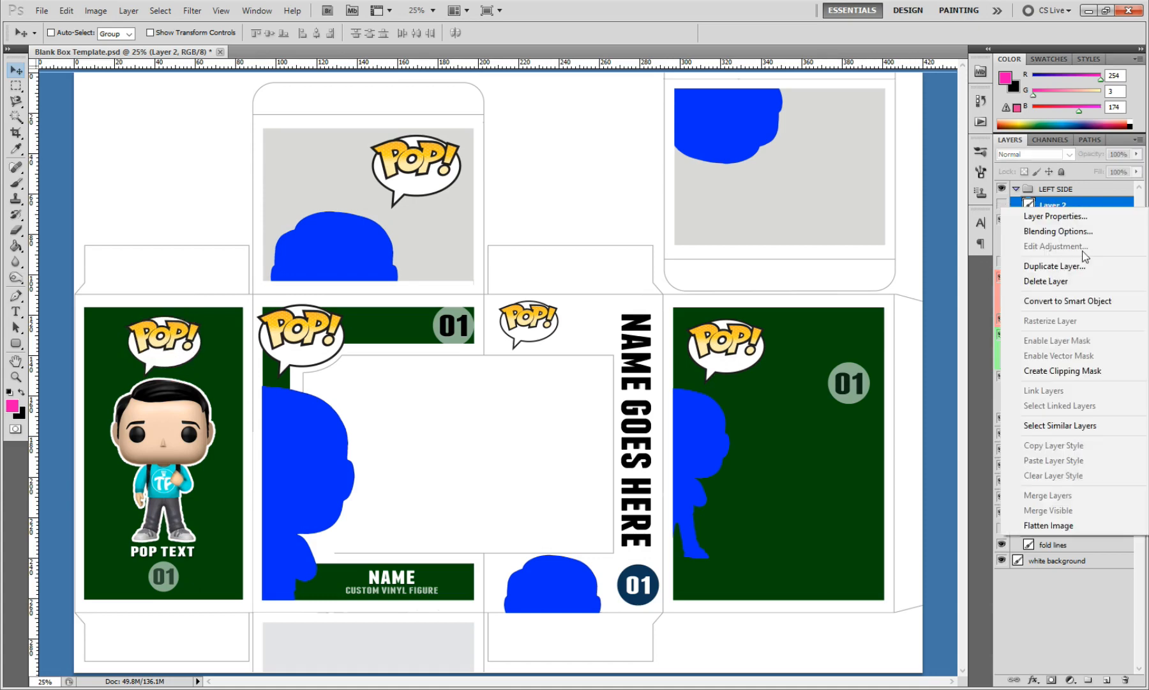
click(1060, 282)
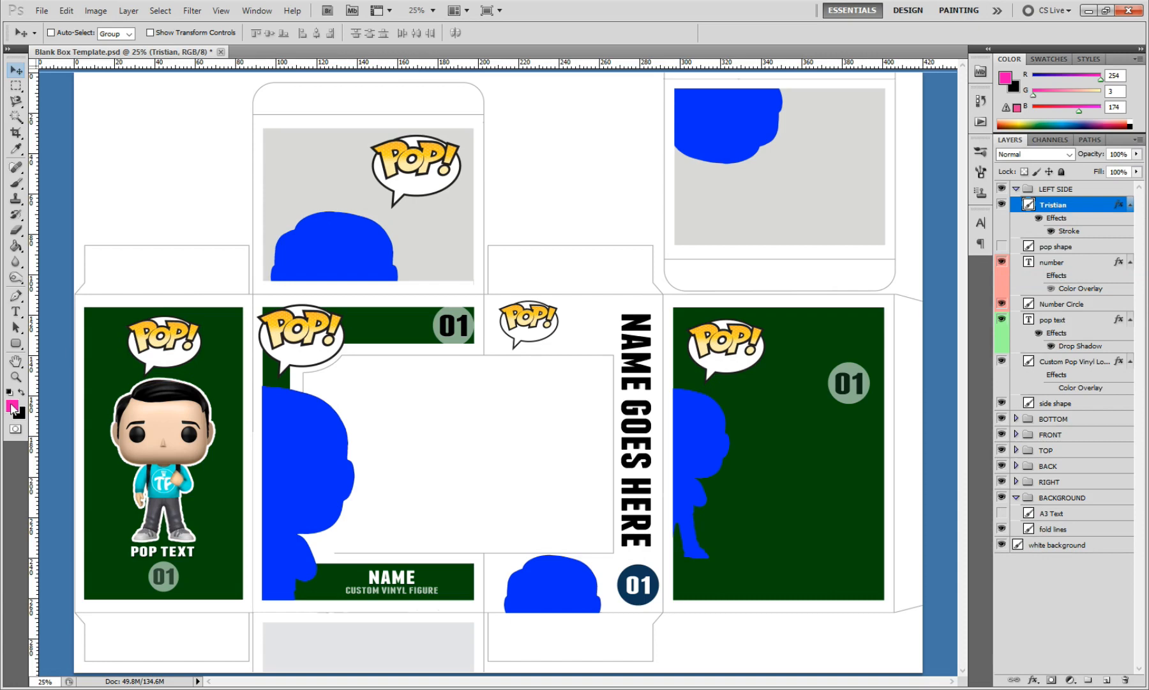
Step: Draw a red (#fe0309) rounded rectangle beneath the POP! lettering inside the left side panel's speech bubble
click(16, 343)
click(465, 33)
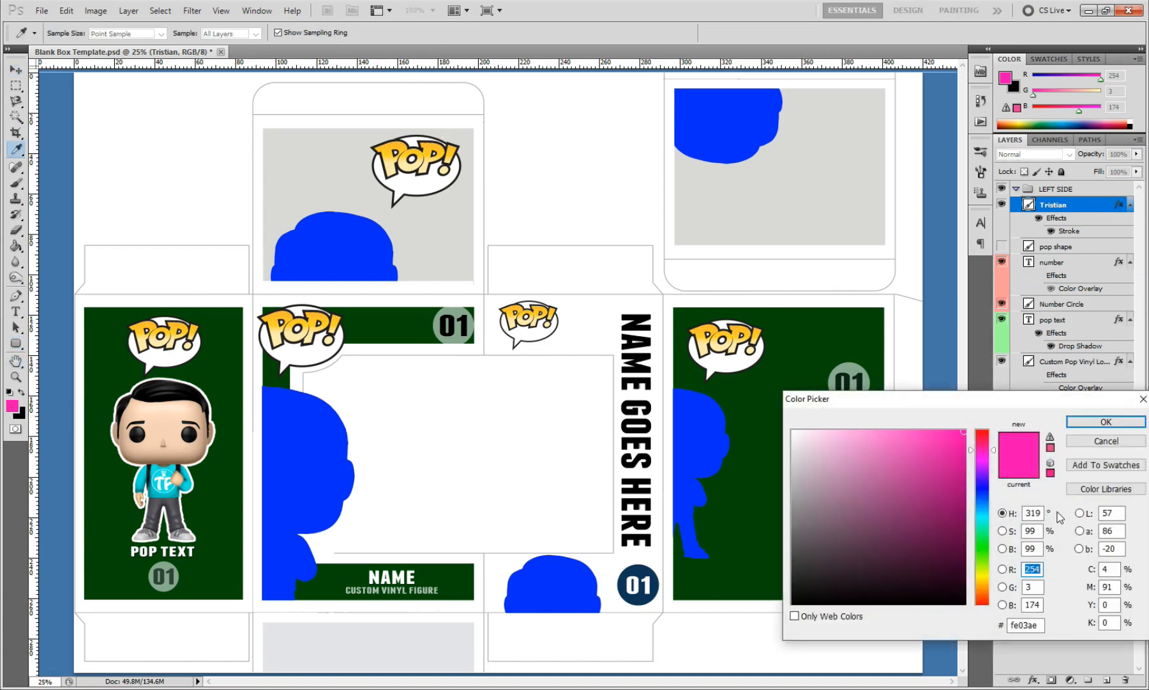
click(987, 433)
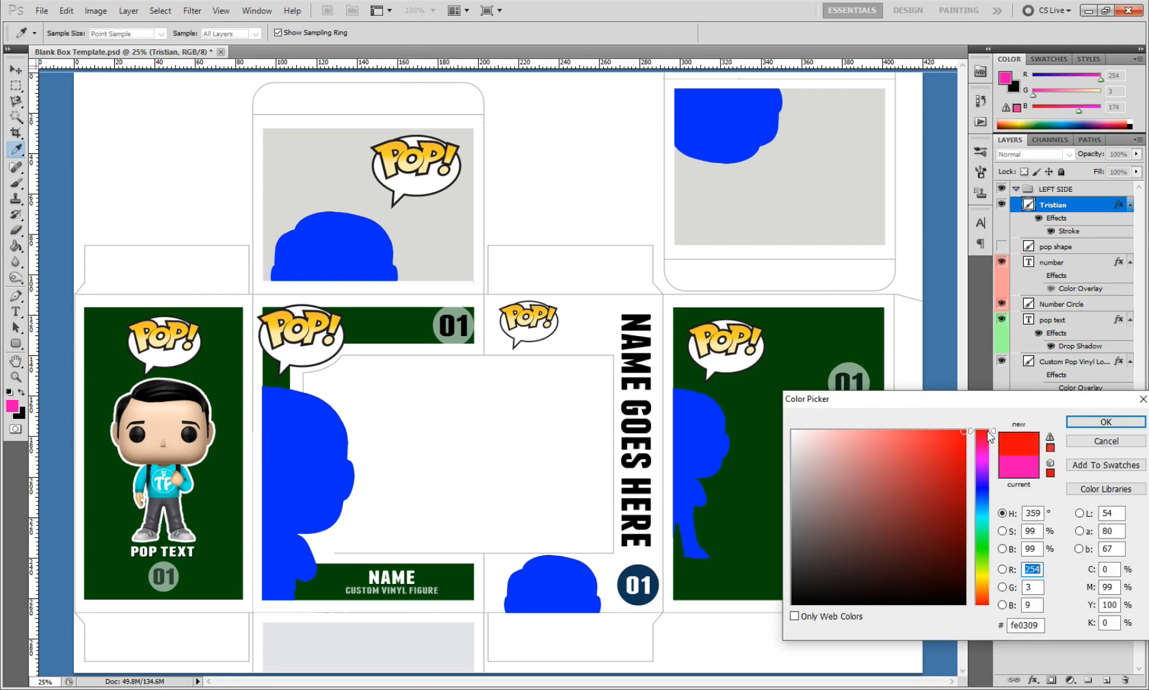
click(1106, 422)
click(16, 377)
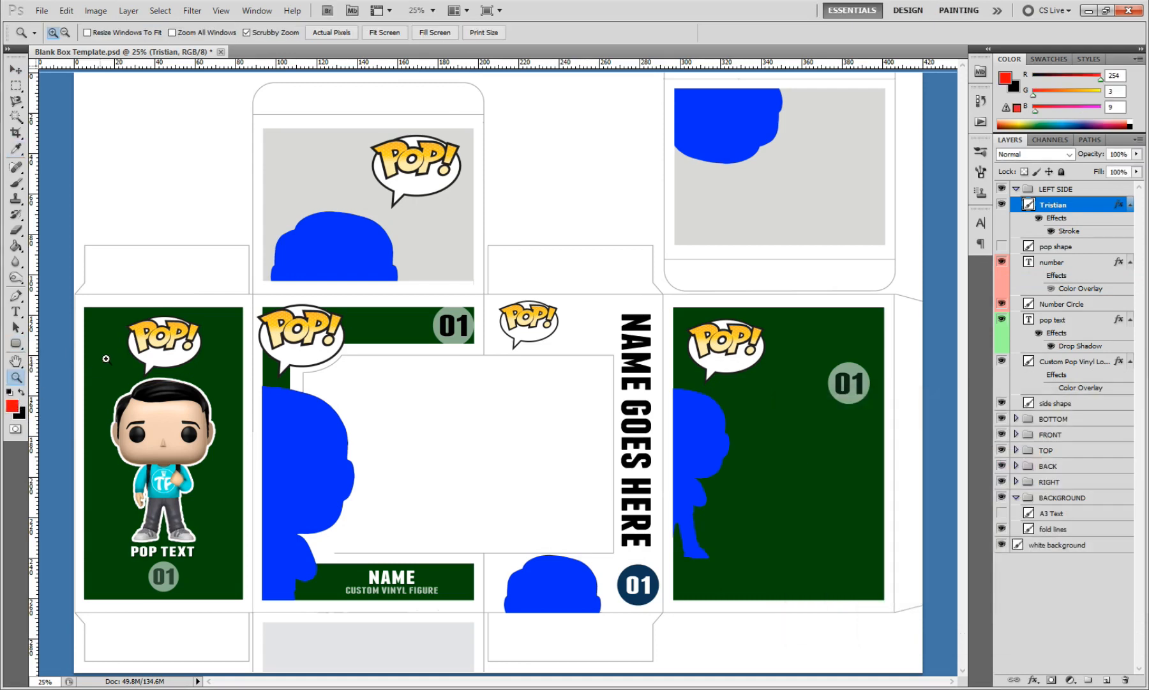
click(178, 354)
drag(596, 682, 547, 683)
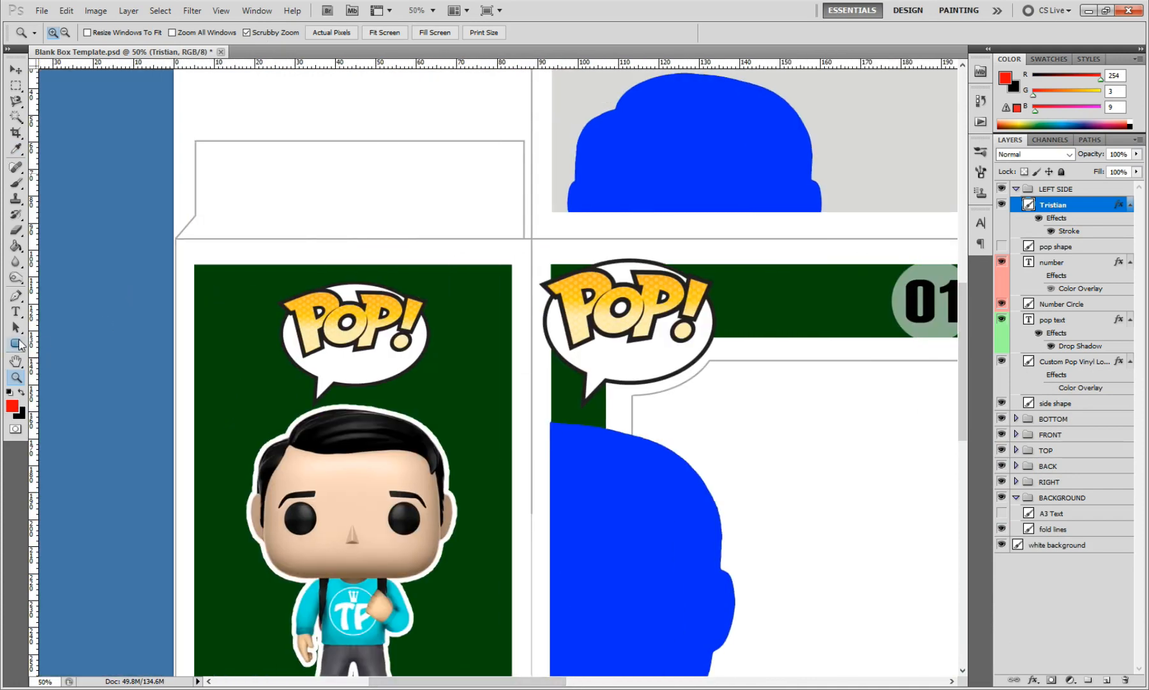
click(16, 342)
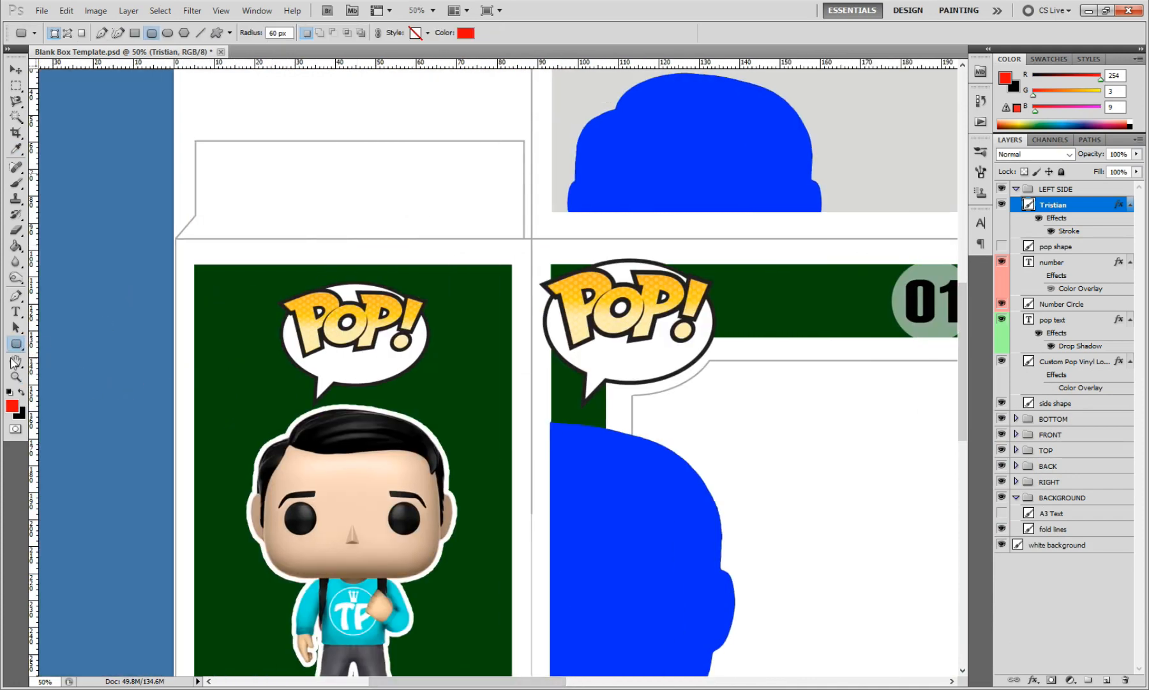
drag(387, 370, 362, 369)
Step: Scale the red rounded rectangle down slightly and nudge it into place under the POP! lettering
click(16, 69)
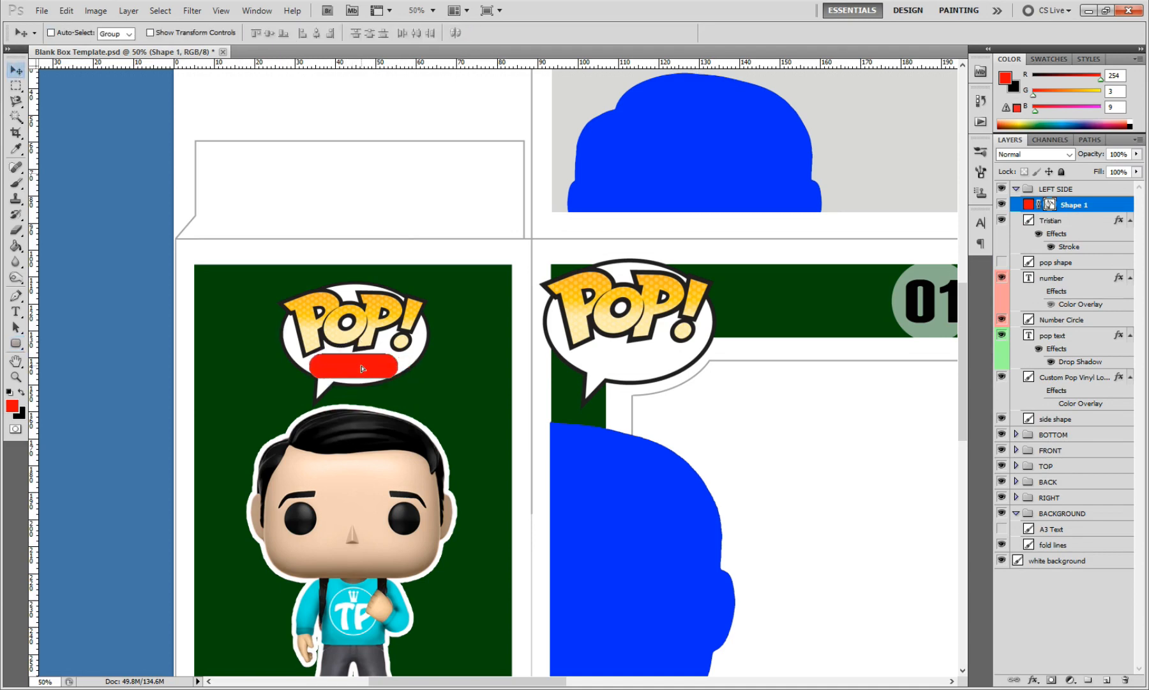
click(66, 10)
mouse_move(120, 278)
click(302, 294)
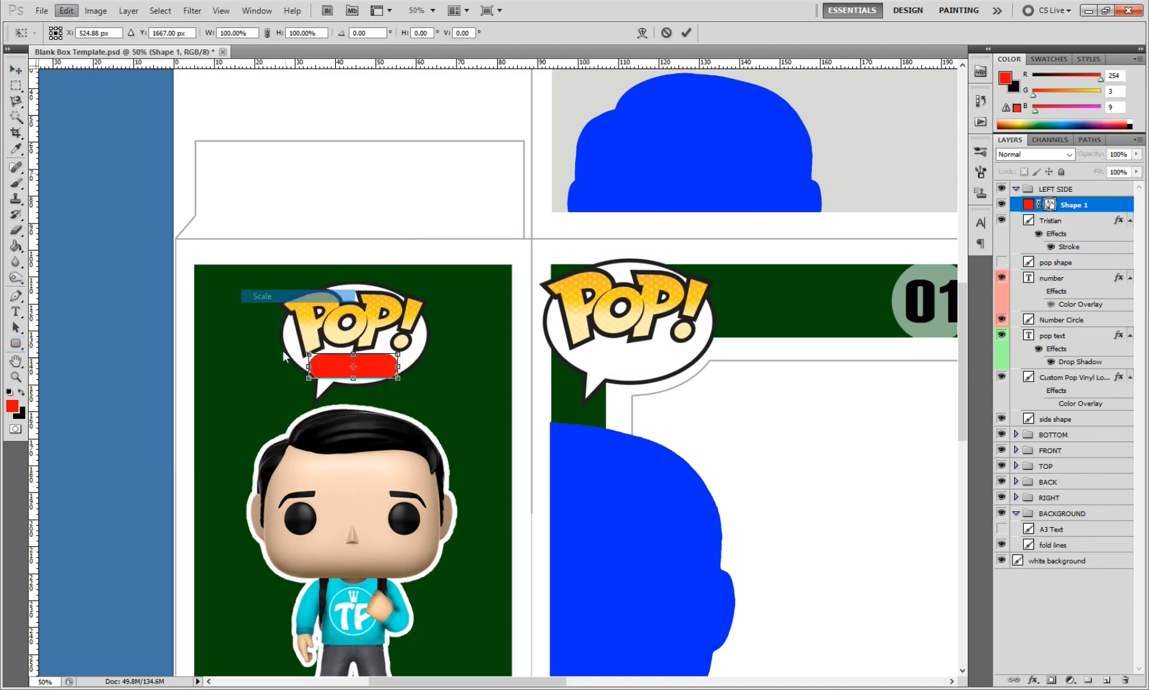
drag(309, 380, 318, 376)
click(687, 34)
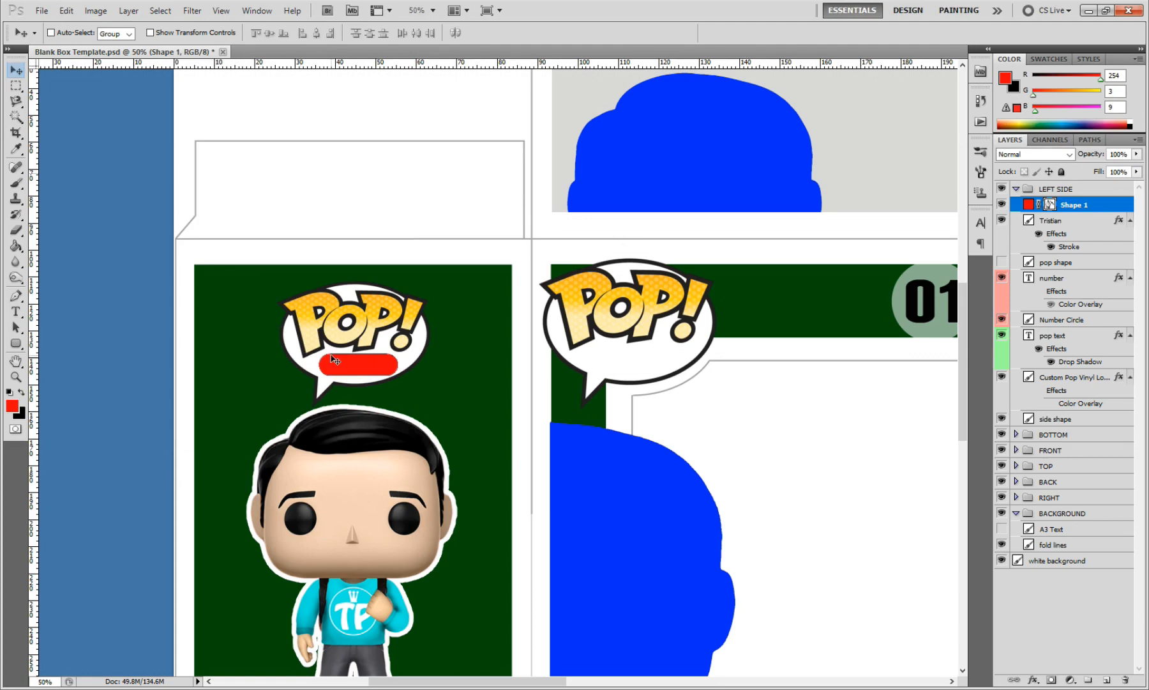
key(Up)
key(Up)
key(Up)
key(Up)
key(Up)
key(Up)
Step: Add the text "ROCKS" in the Franchise font beside the figure on the left side panel
click(16, 312)
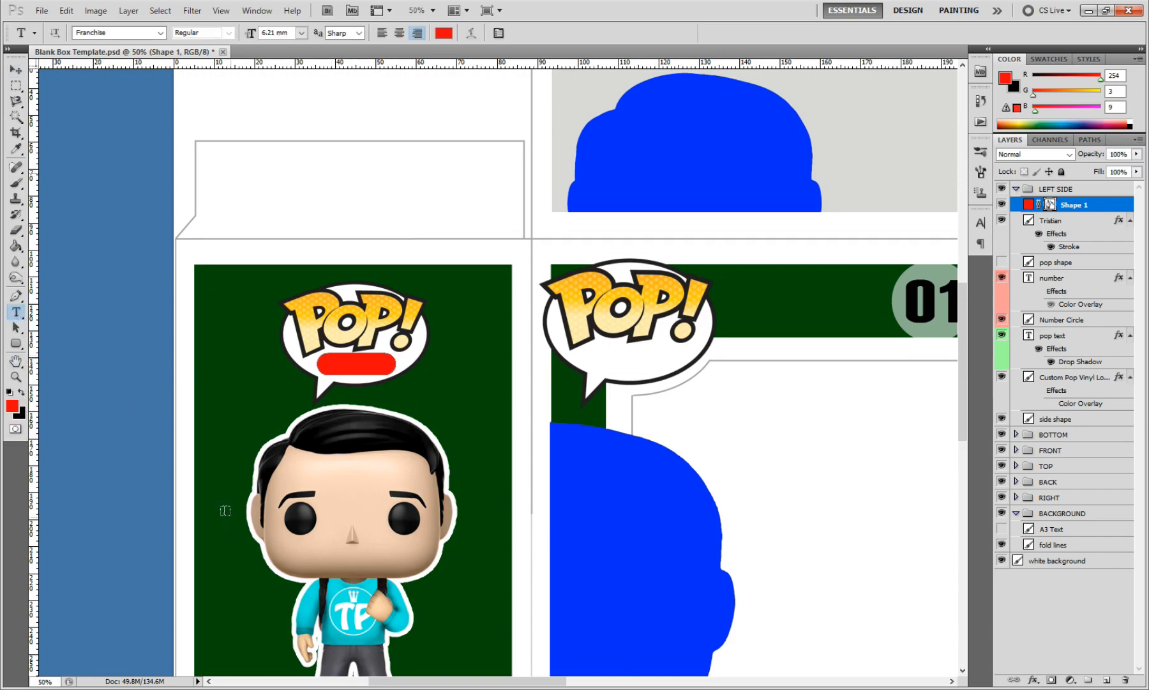
click(217, 439)
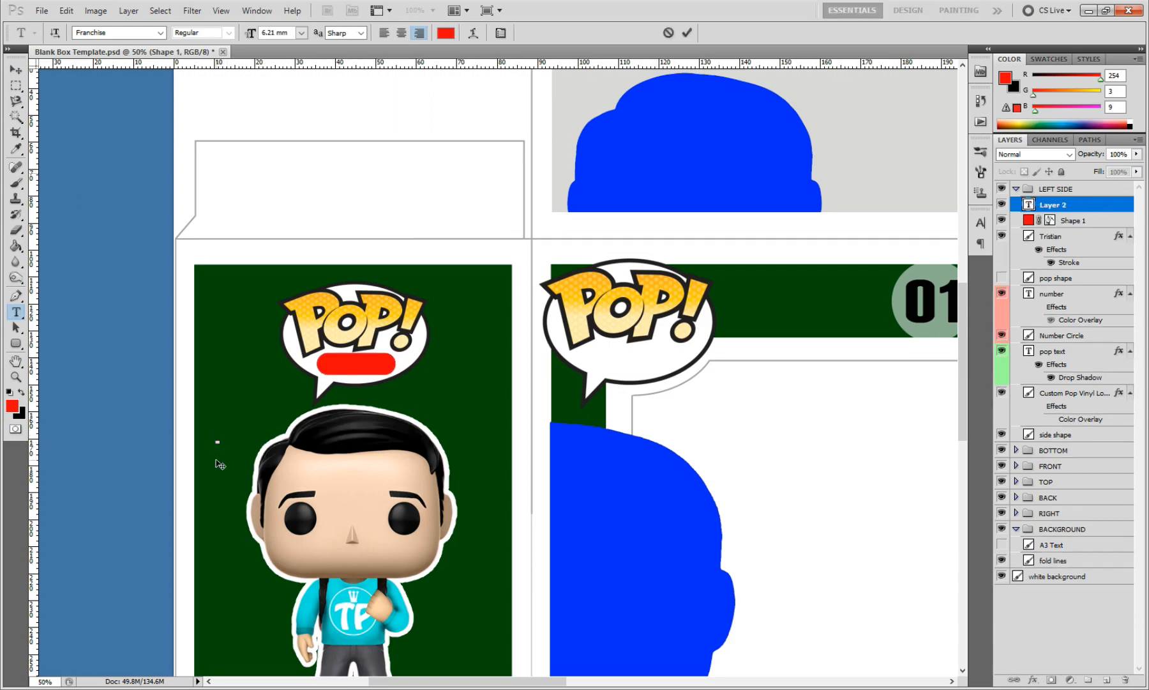
text(ROCKS)
Step: Recolour the ROCKS text to white (#fefcfc) and place it on the red rounded rectangle
drag(223, 441, 148, 435)
click(445, 33)
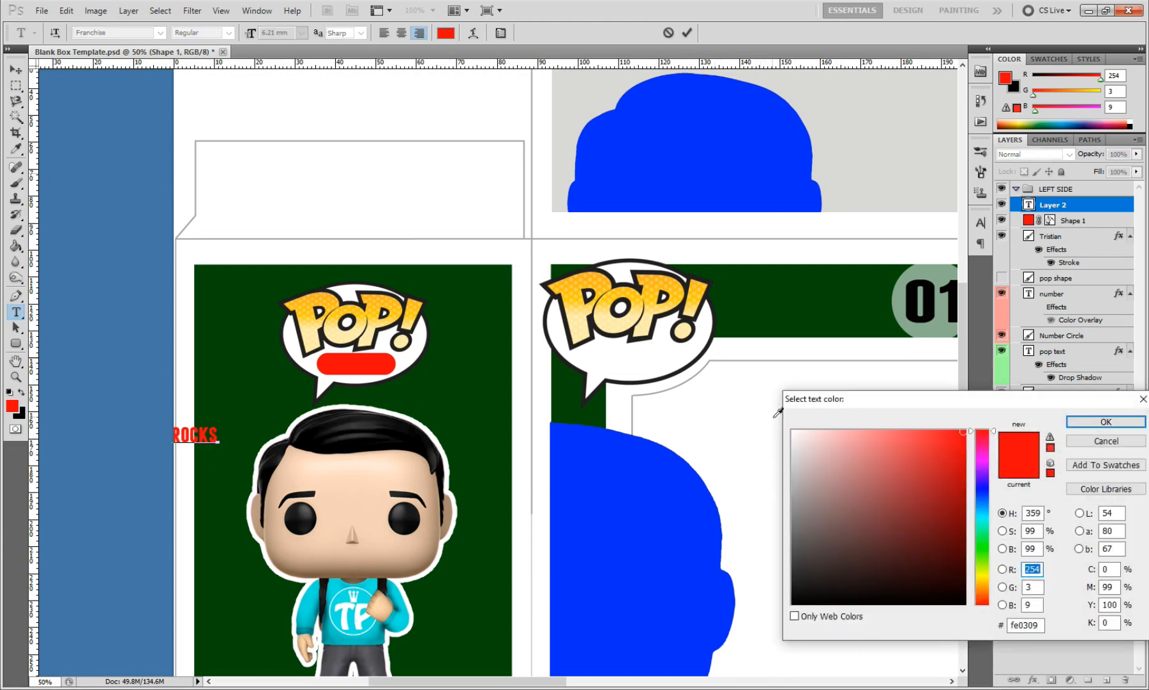
click(793, 431)
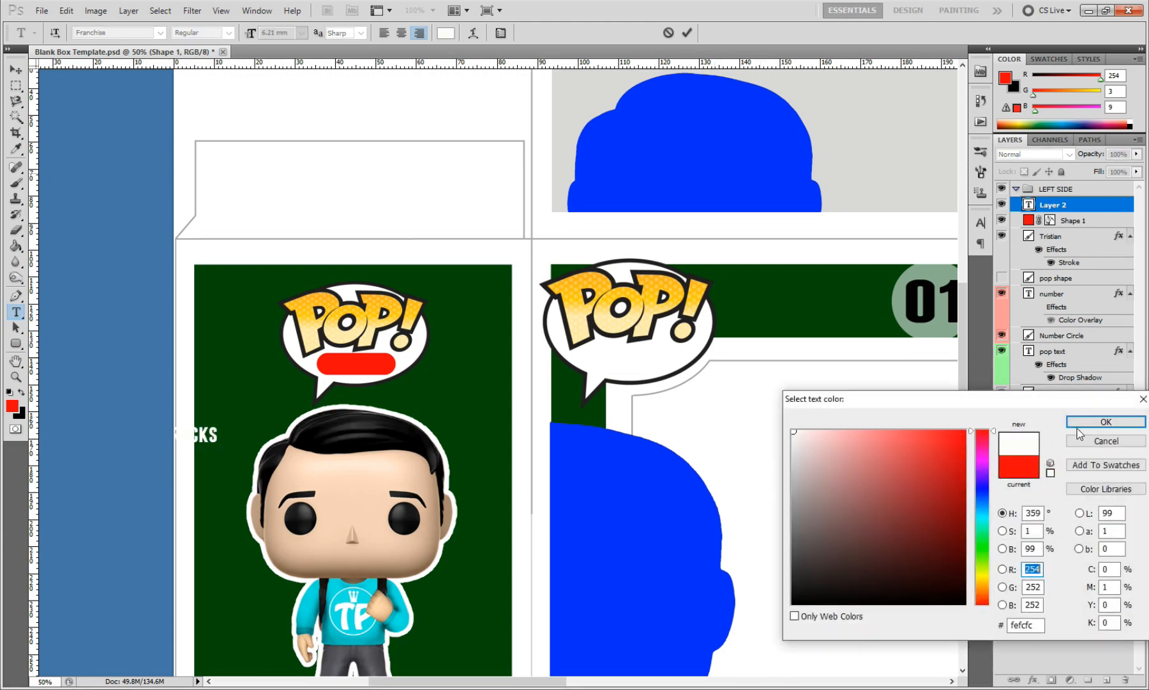
click(1080, 424)
click(15, 70)
drag(210, 443, 372, 370)
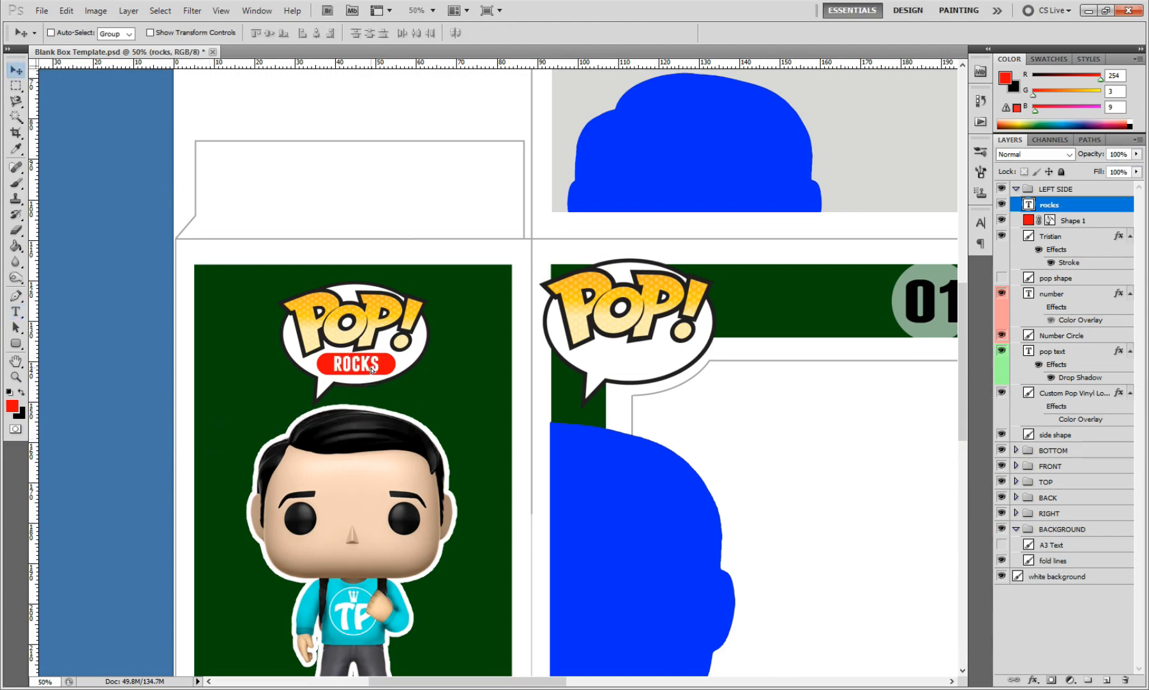
Step: Replace the POP TEXT caption below the figure on the left side panel with "THE KING"
click(16, 376)
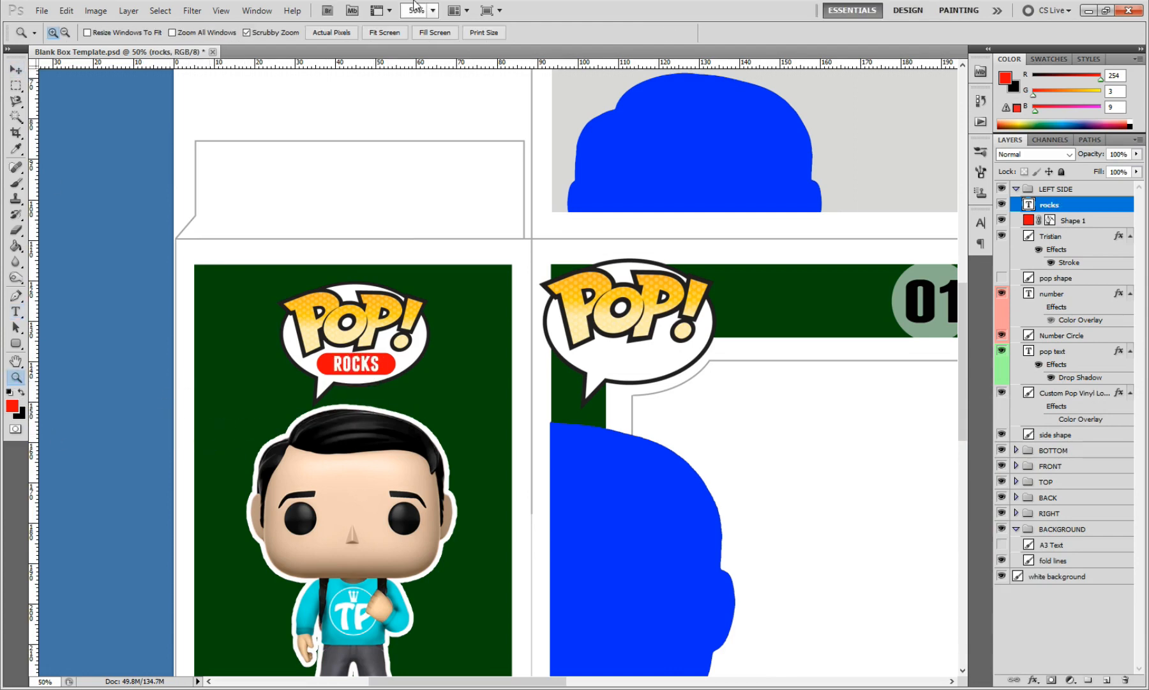
click(396, 37)
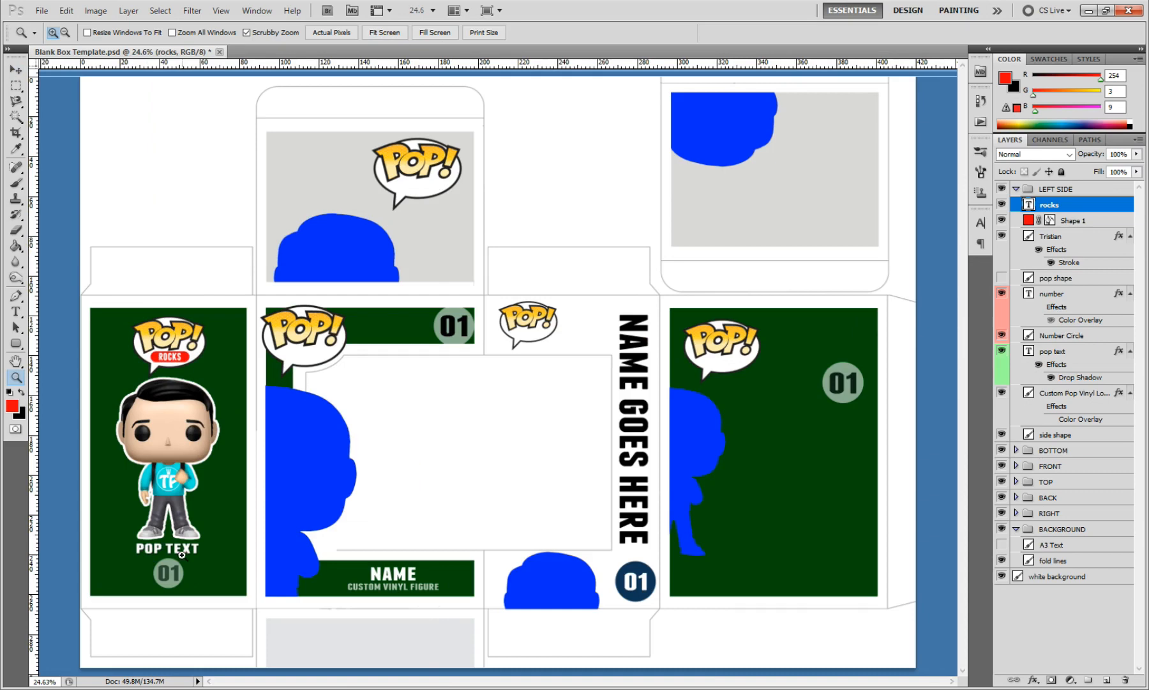
click(20, 73)
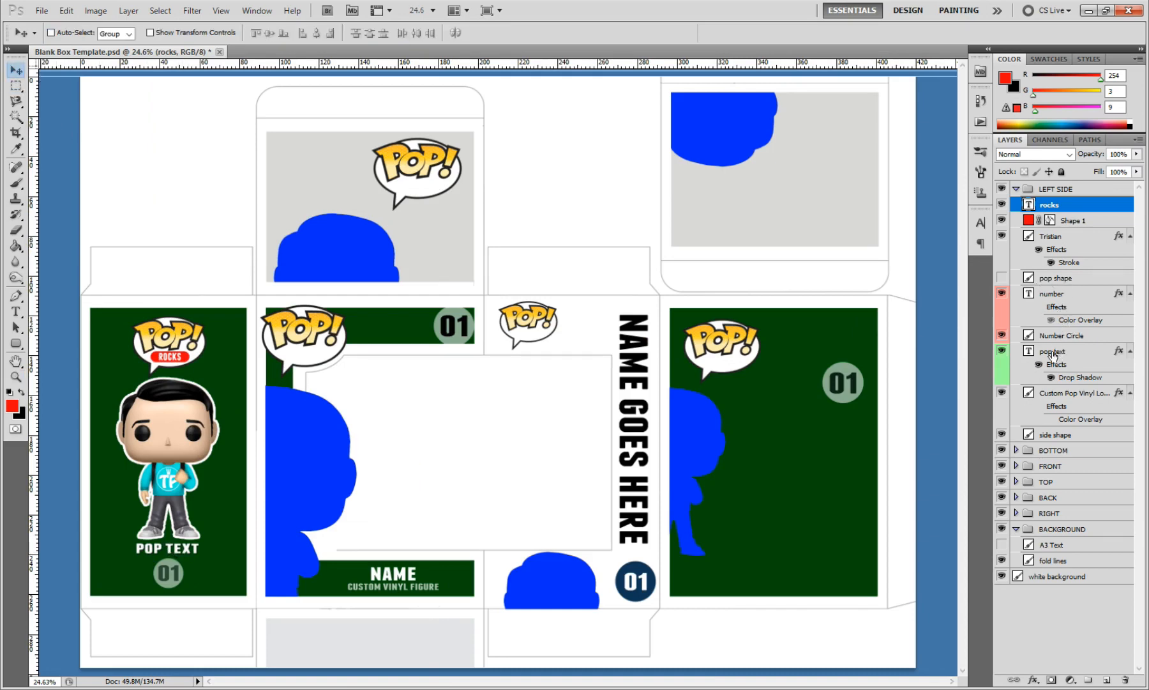
click(1081, 358)
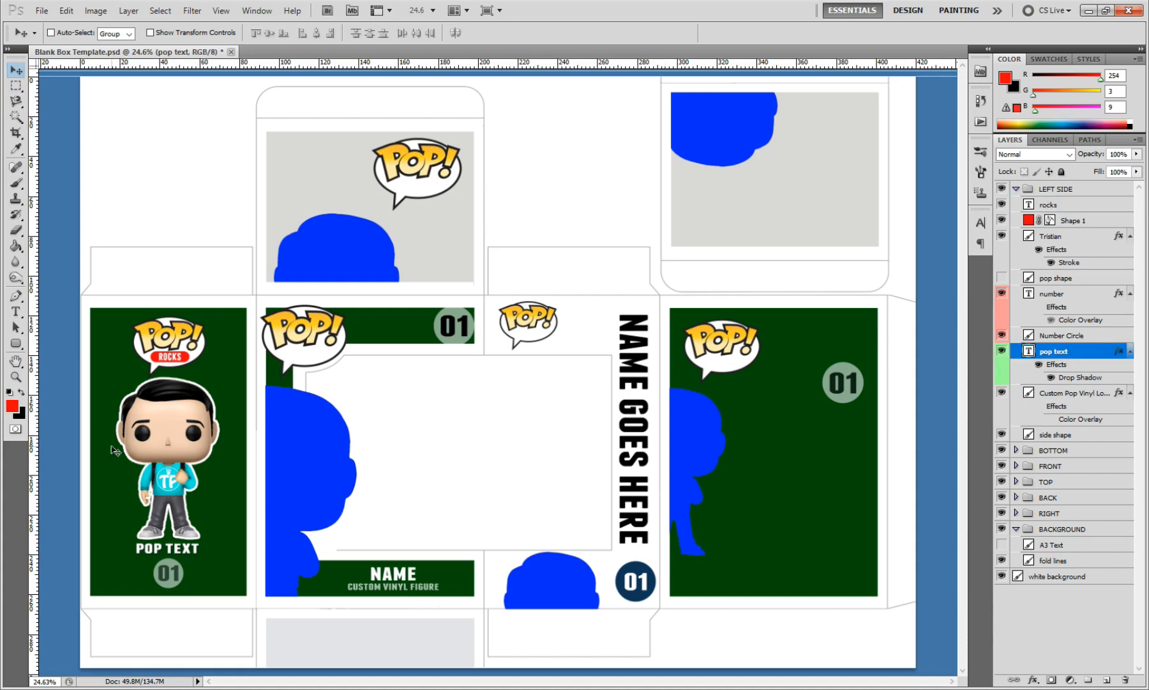
click(15, 312)
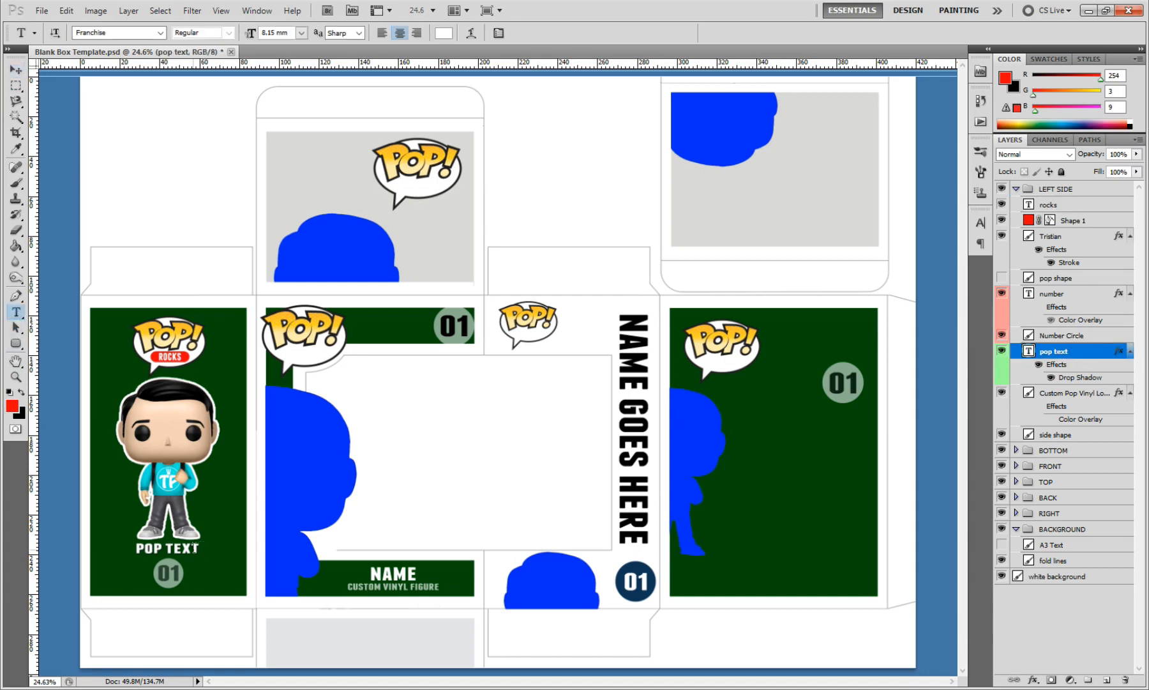
click(199, 549)
key(BackSpace)
key(BackSpace)
key(BackSpace)
key(BackSpace)
key(BackSpace)
key(BackSpace)
key(BackSpace)
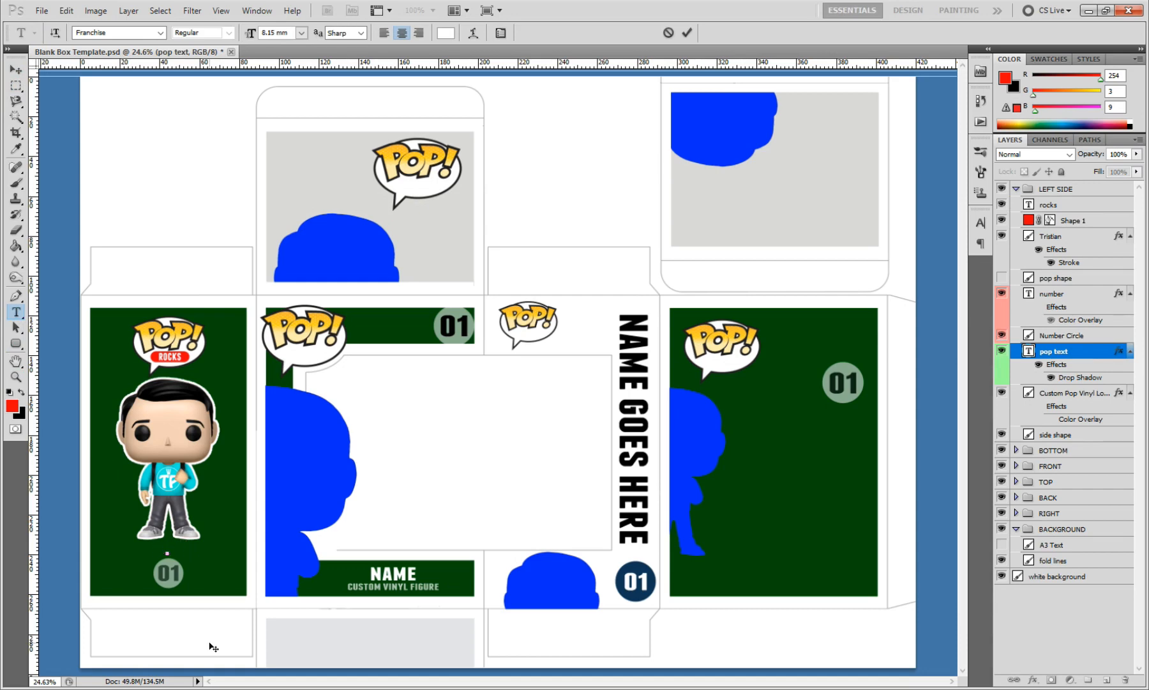
text(THE KING)
click(687, 33)
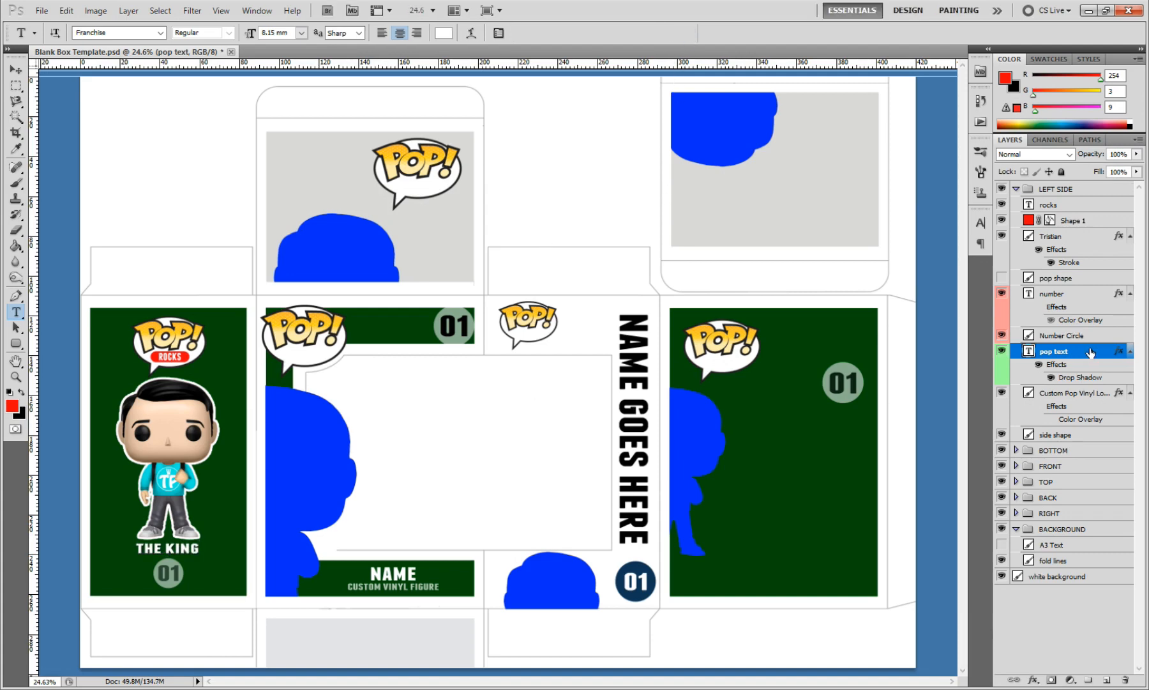
Step: Change the number in the circle on the left side panel to 66
click(1084, 298)
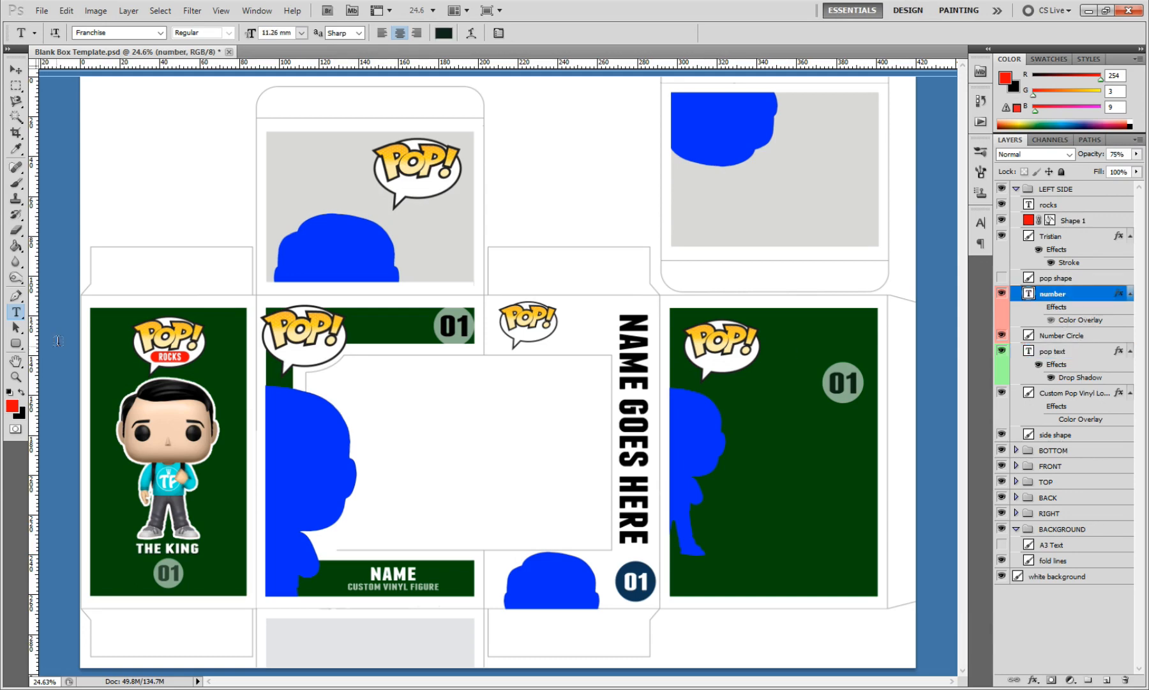
click(168, 573)
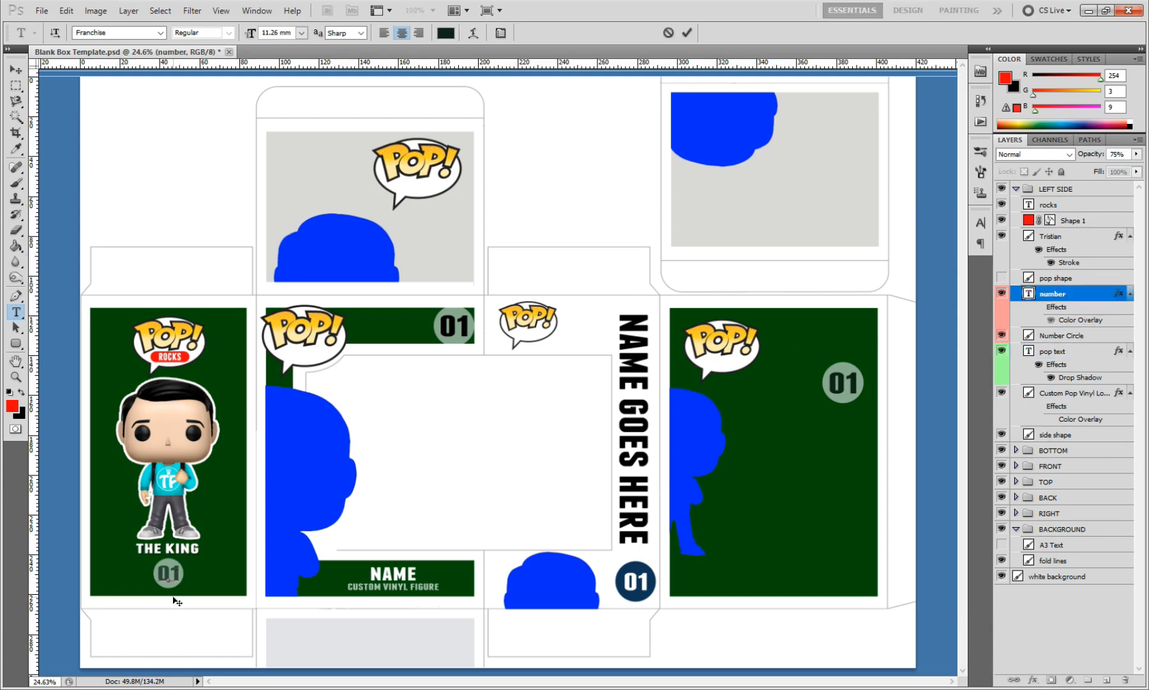
key(ctrl+a)
key(BackSpace)
text(66)
click(689, 33)
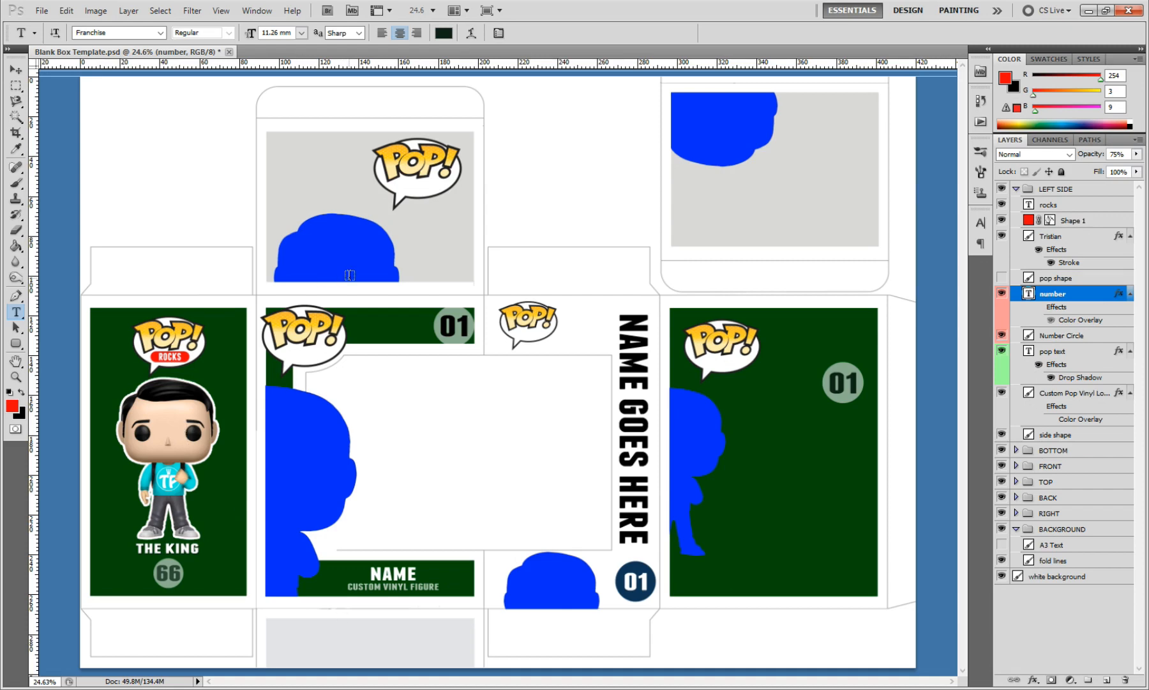
Step: Try a linear Gradient Overlay on the LEFT SIDE group's side shape layer and cancel it
click(16, 69)
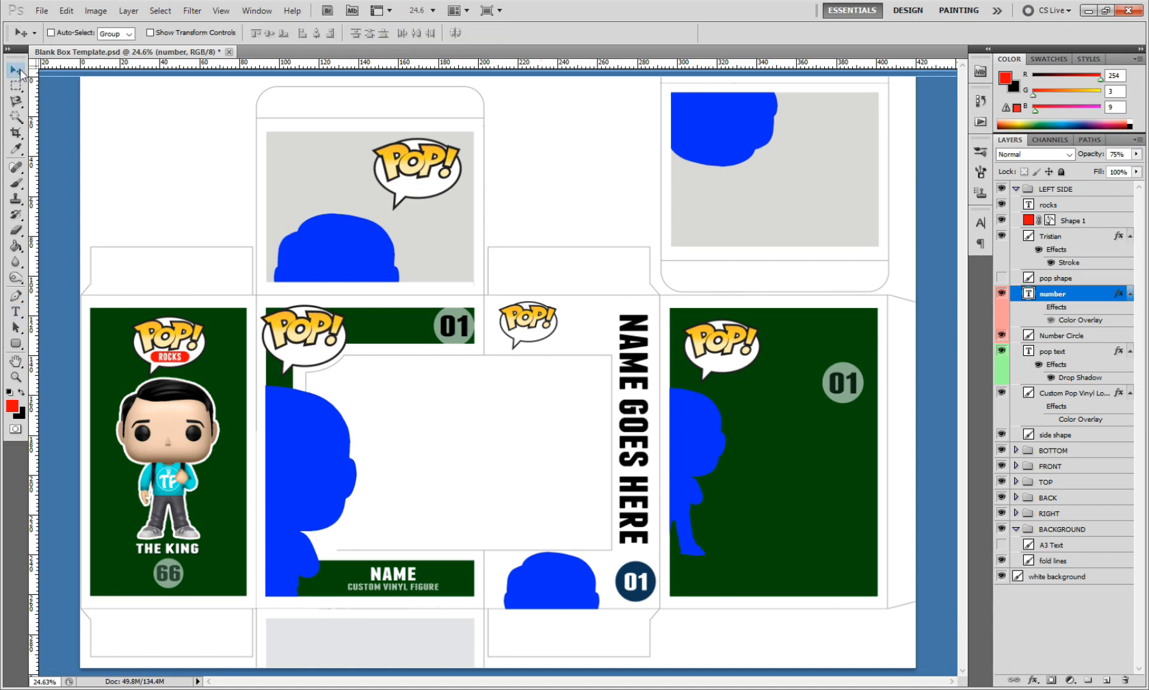
click(1080, 436)
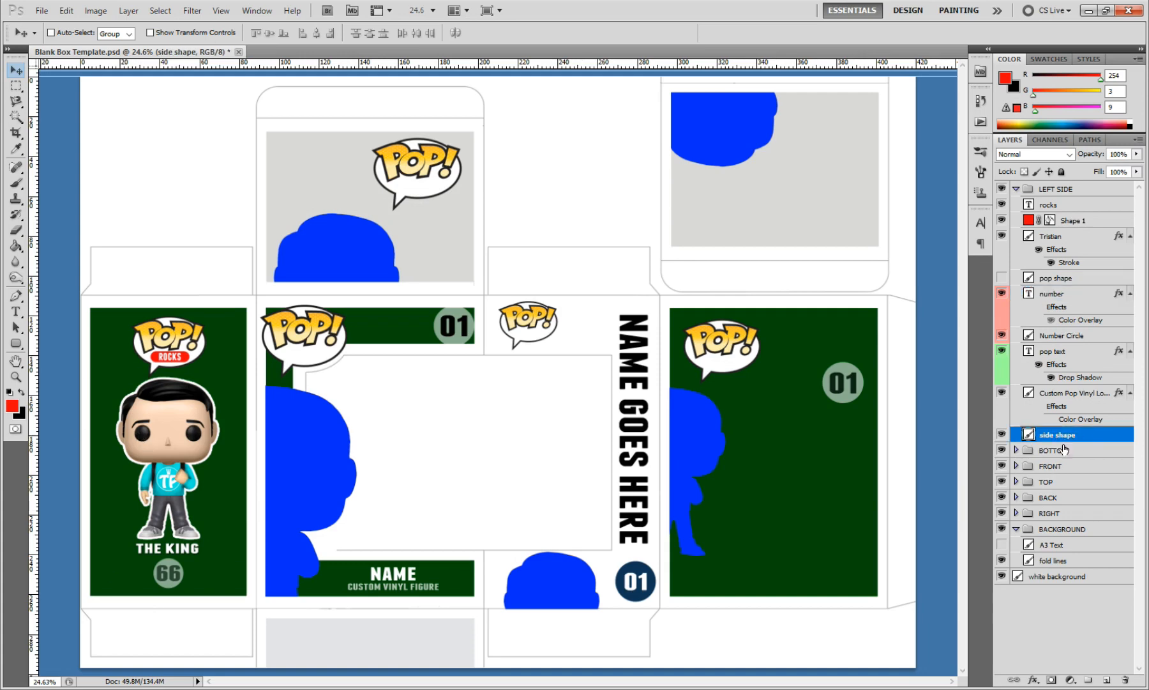
double_click(1079, 438)
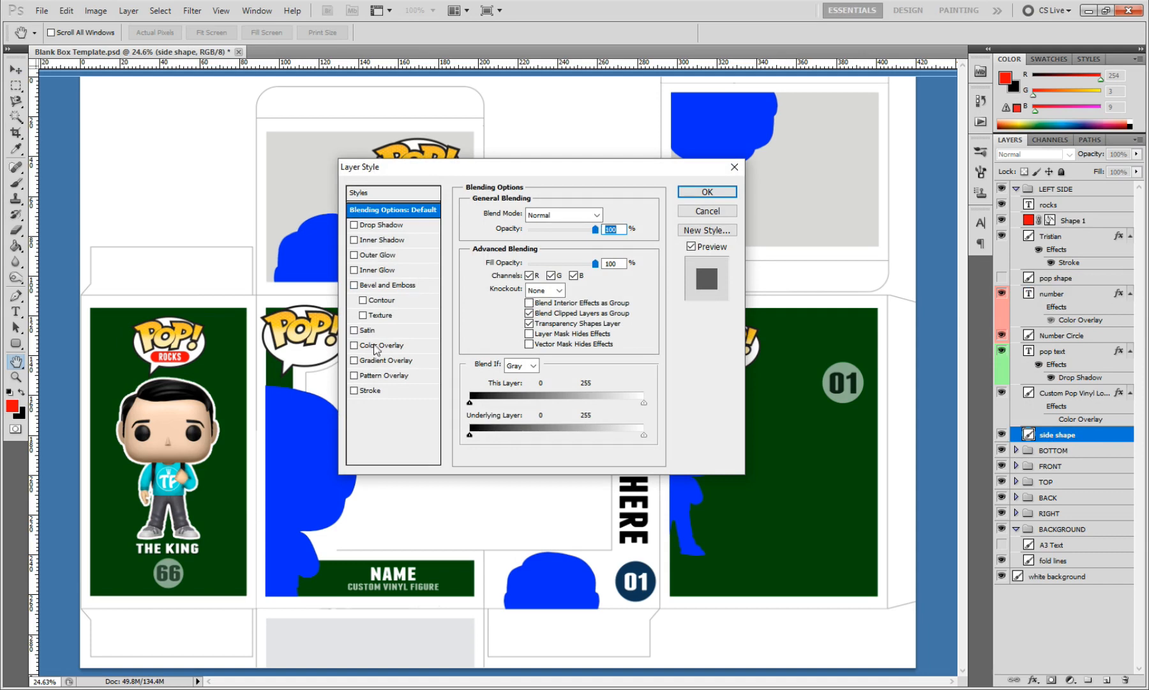
click(370, 361)
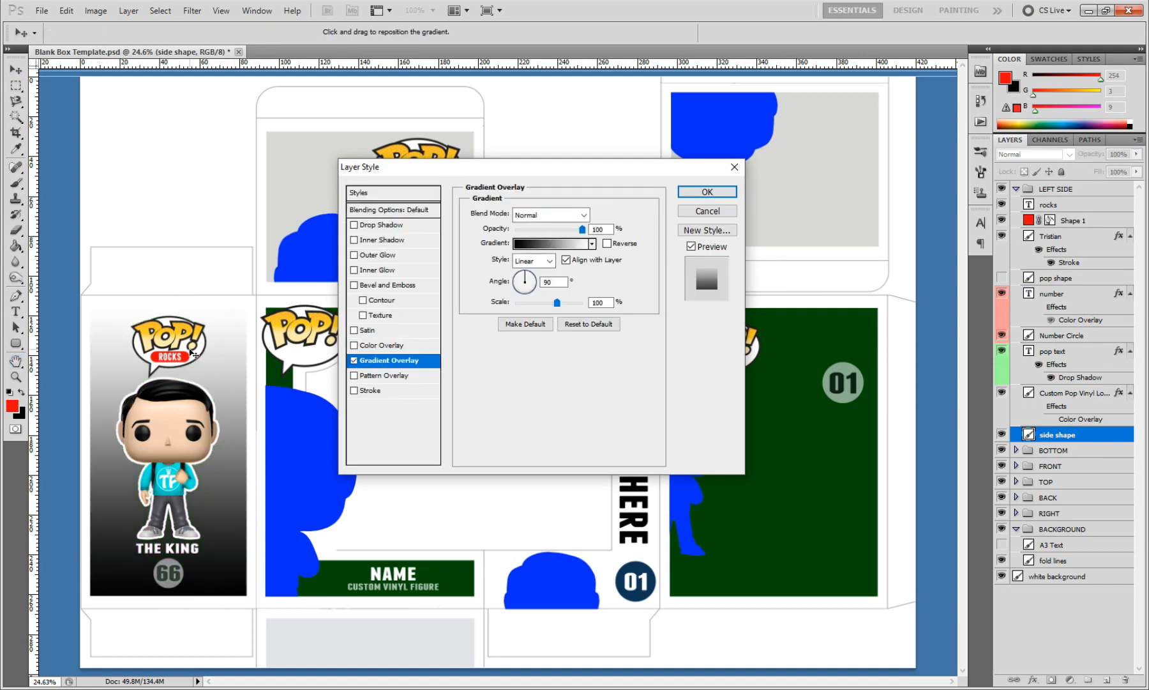
click(728, 212)
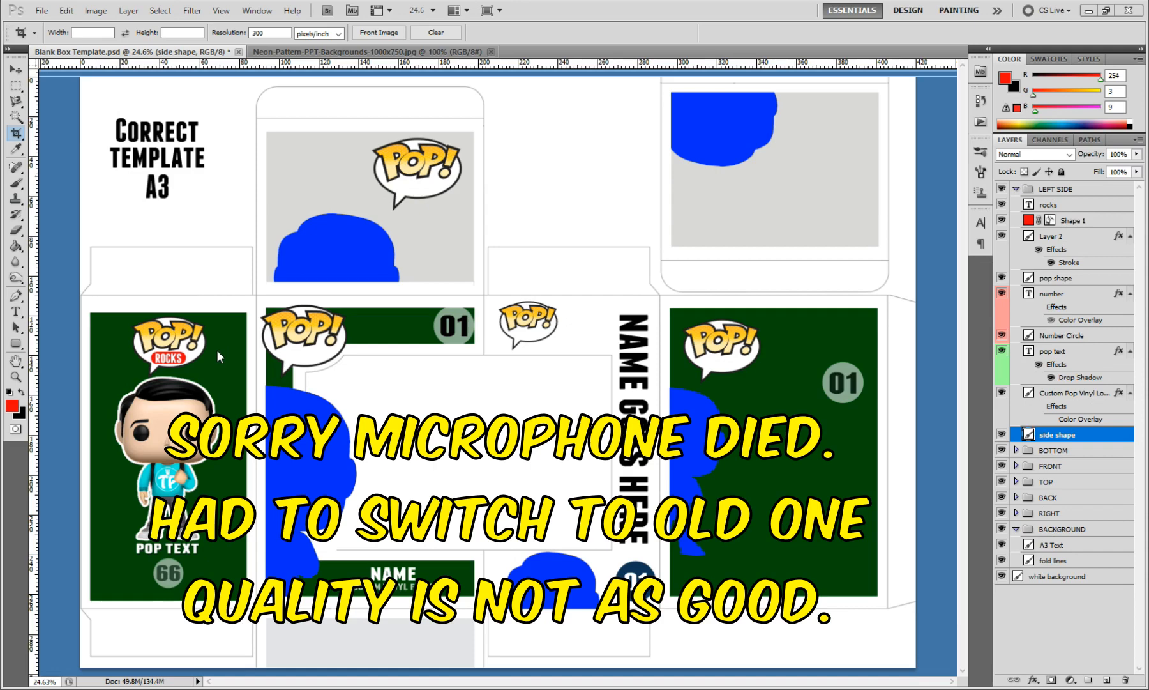
Step: Copy the Neon-Pattern-PPT-Backgrounds image into the box template as a new layer directly above the side shape layer
click(335, 55)
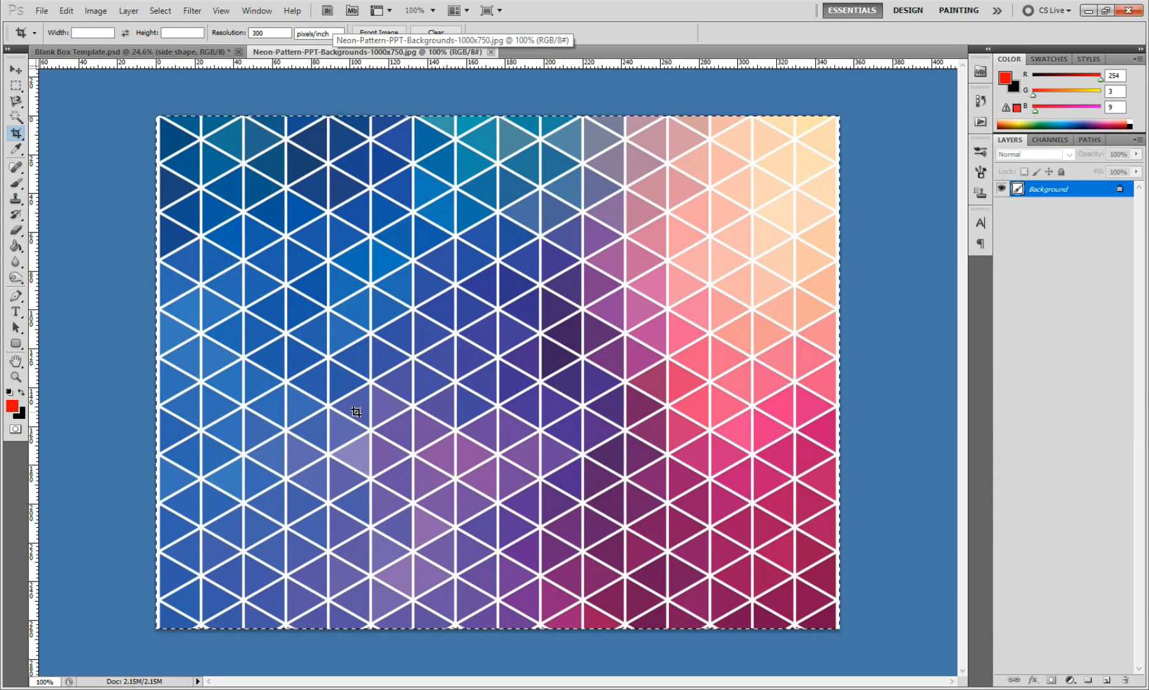
click(67, 11)
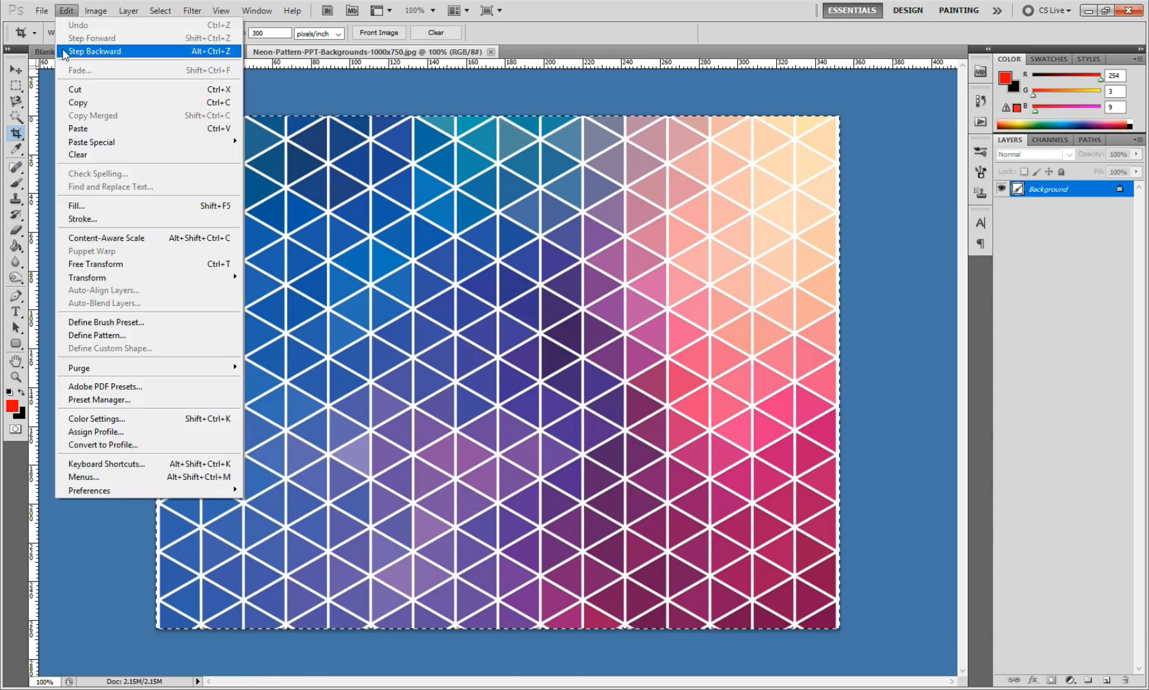
click(70, 103)
click(102, 52)
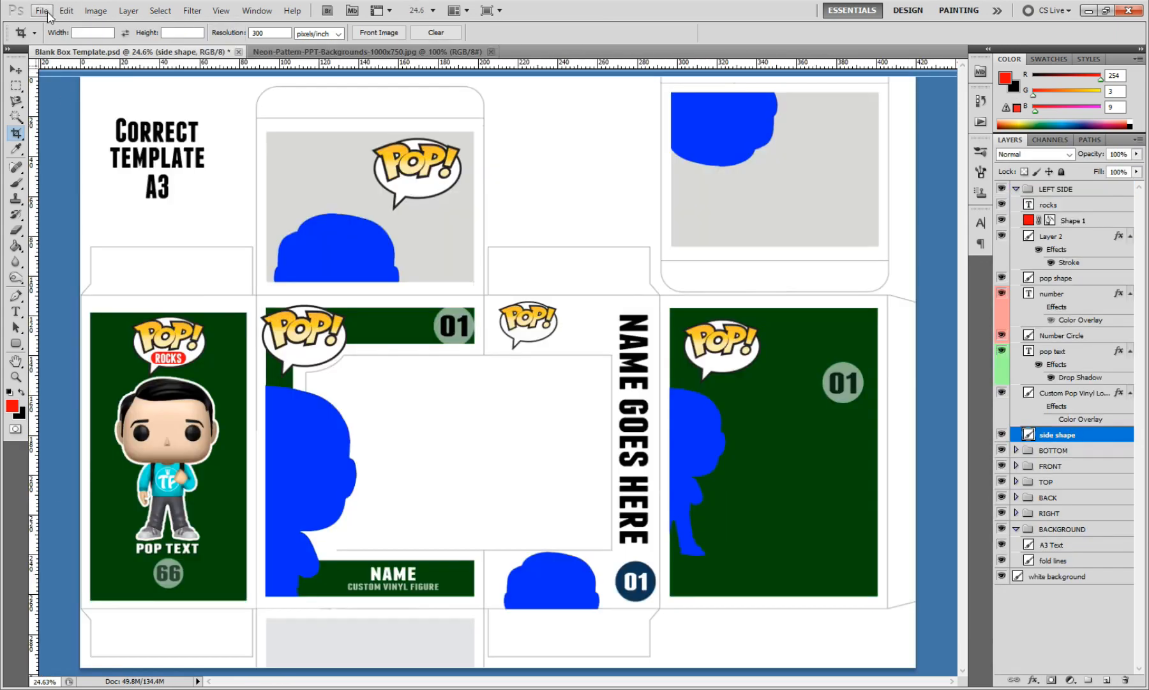
click(41, 10)
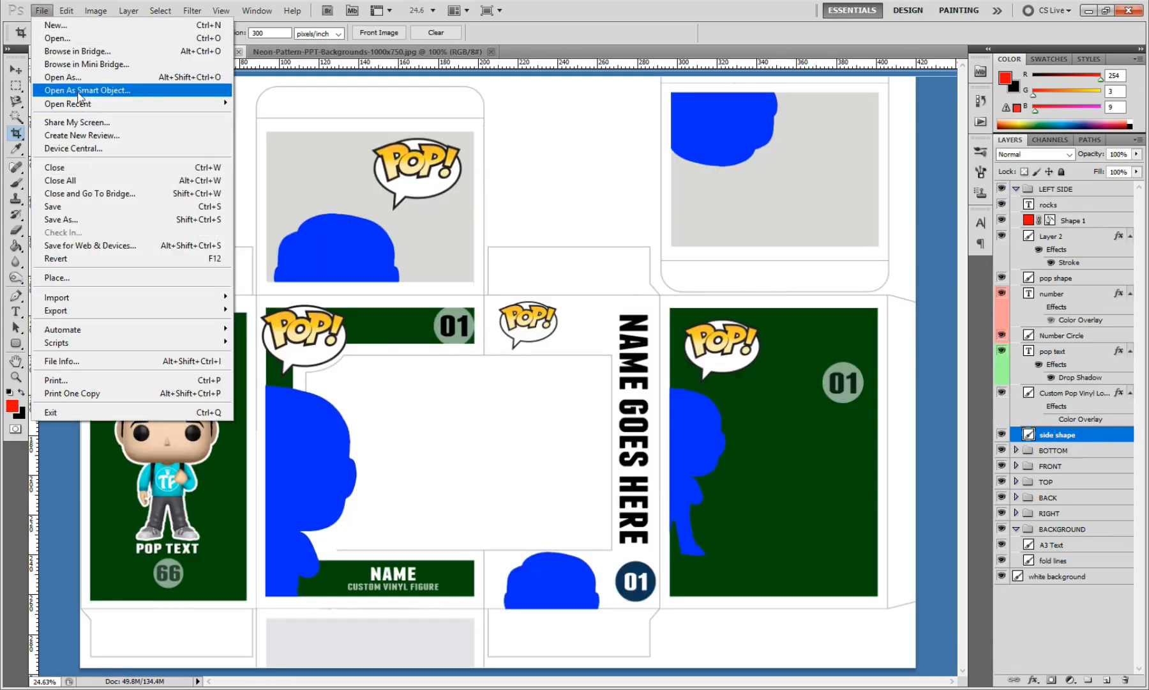
mouse_move(68, 303)
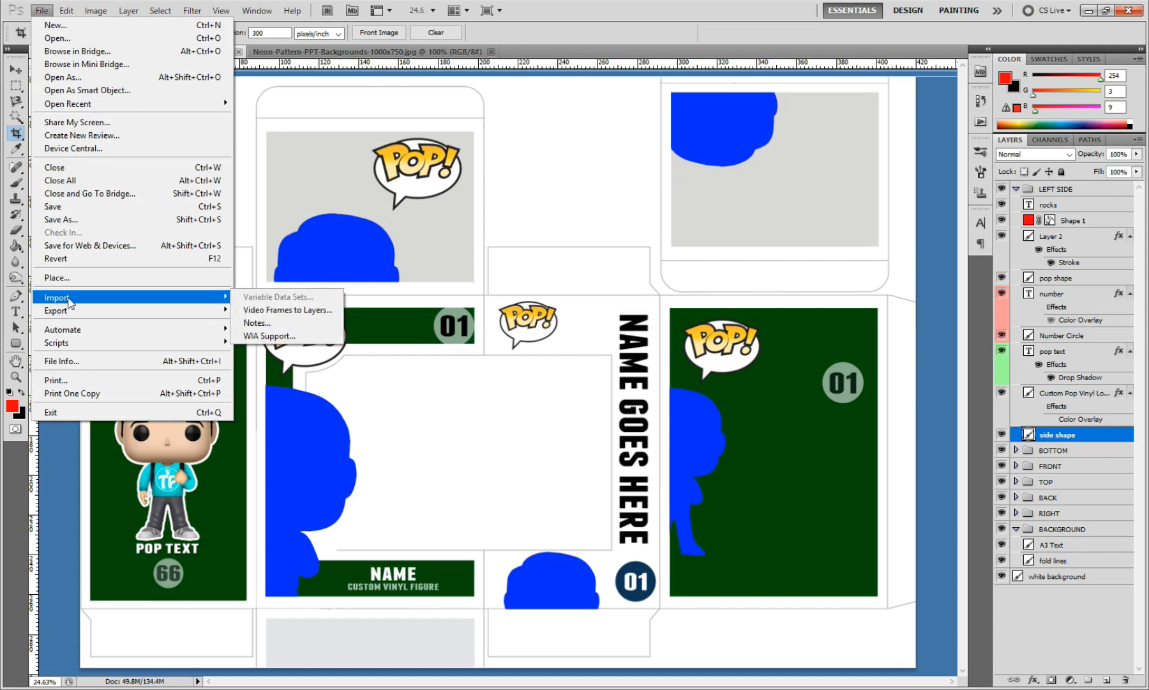
mouse_move(66, 11)
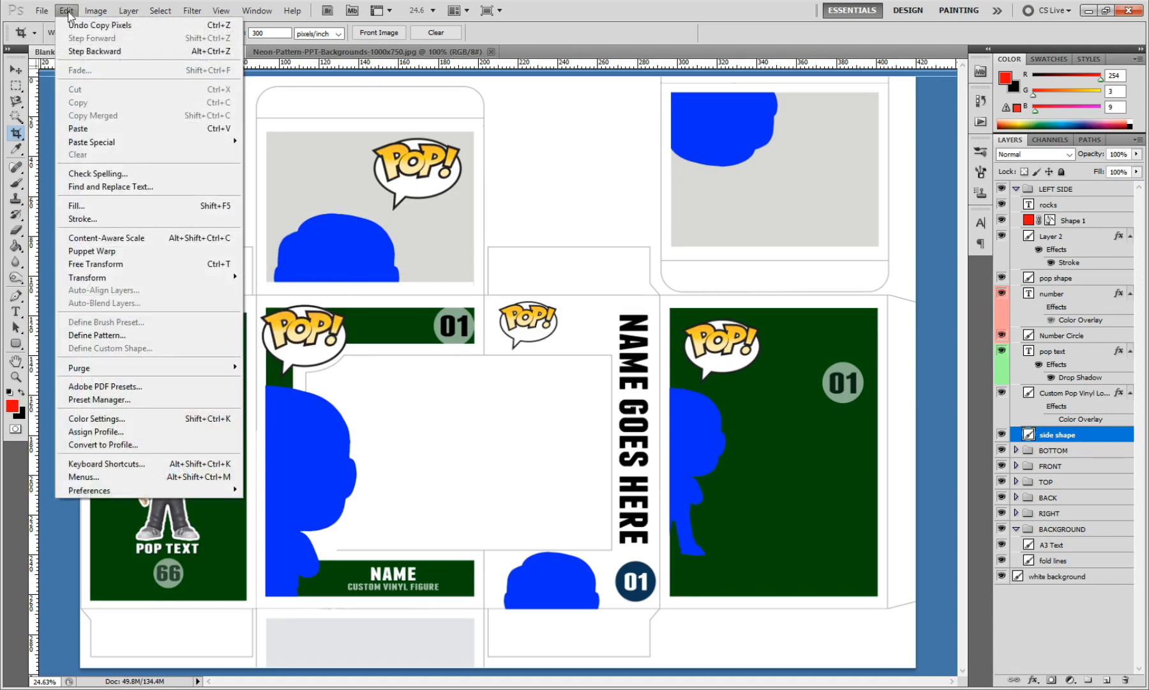
click(88, 131)
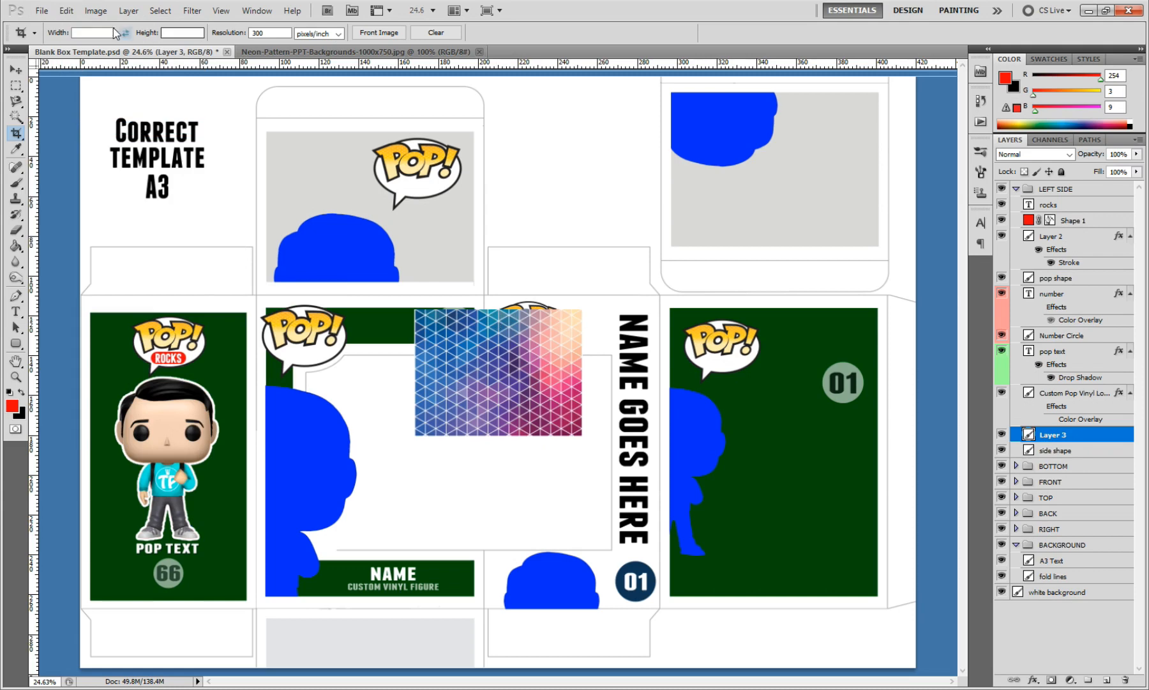
Step: Rotate the neon pattern layer 90° counterclockwise and scale it up until it is larger than the left side panel
click(66, 11)
mouse_move(115, 282)
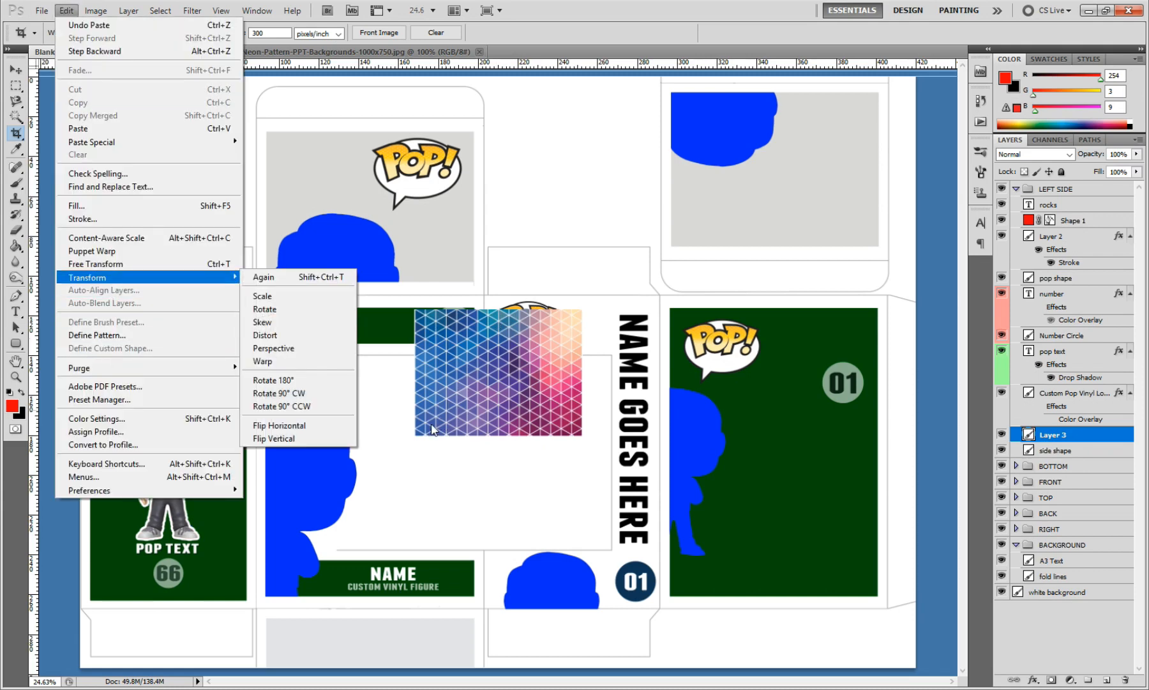
click(359, 411)
click(67, 11)
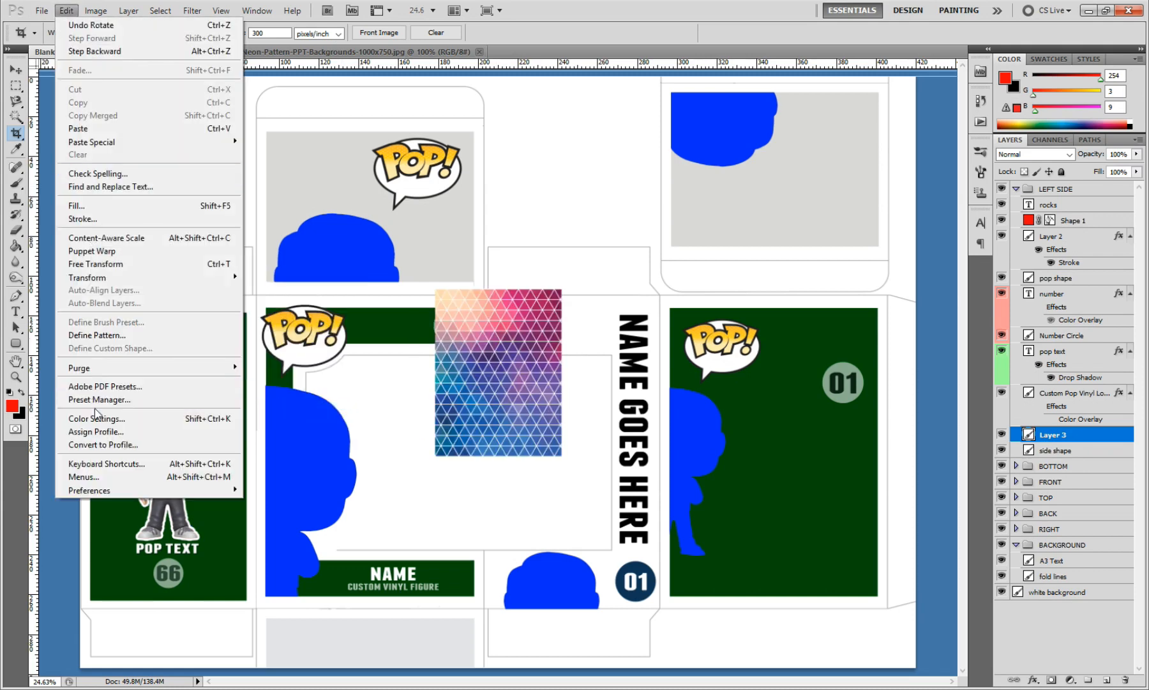
mouse_move(104, 281)
click(269, 296)
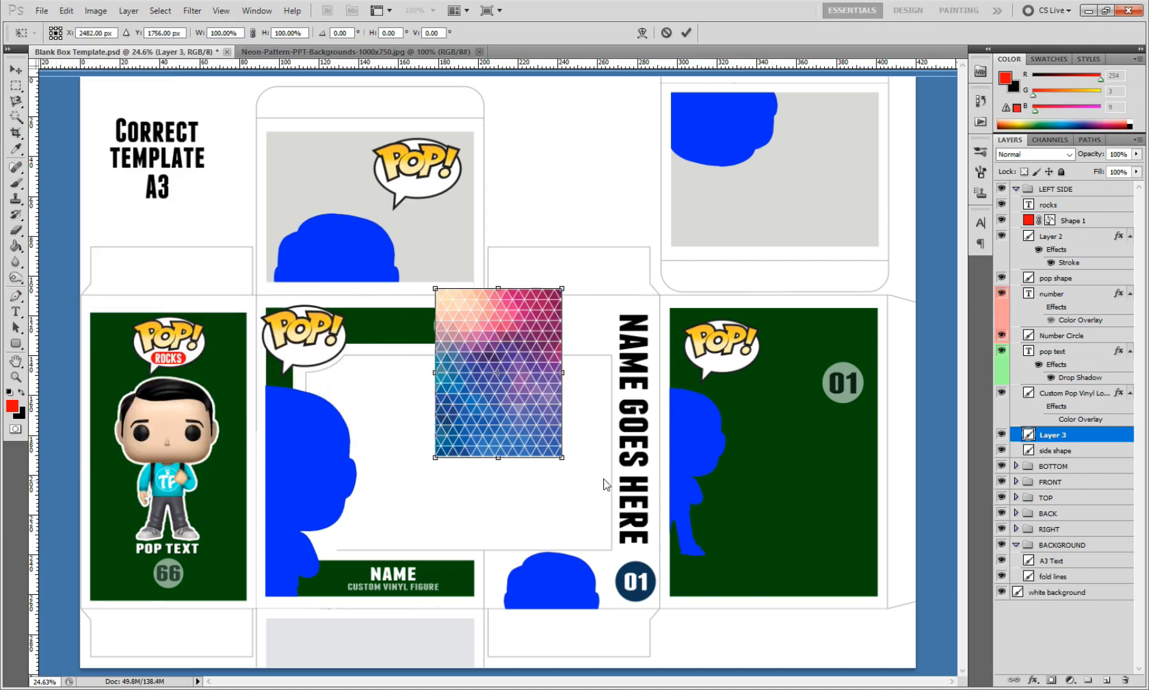
drag(564, 461, 702, 593)
click(687, 32)
Step: Move the enlarged neon pattern over the left side panel so that it covers the whole green background
key(c)
click(16, 69)
drag(533, 456, 150, 449)
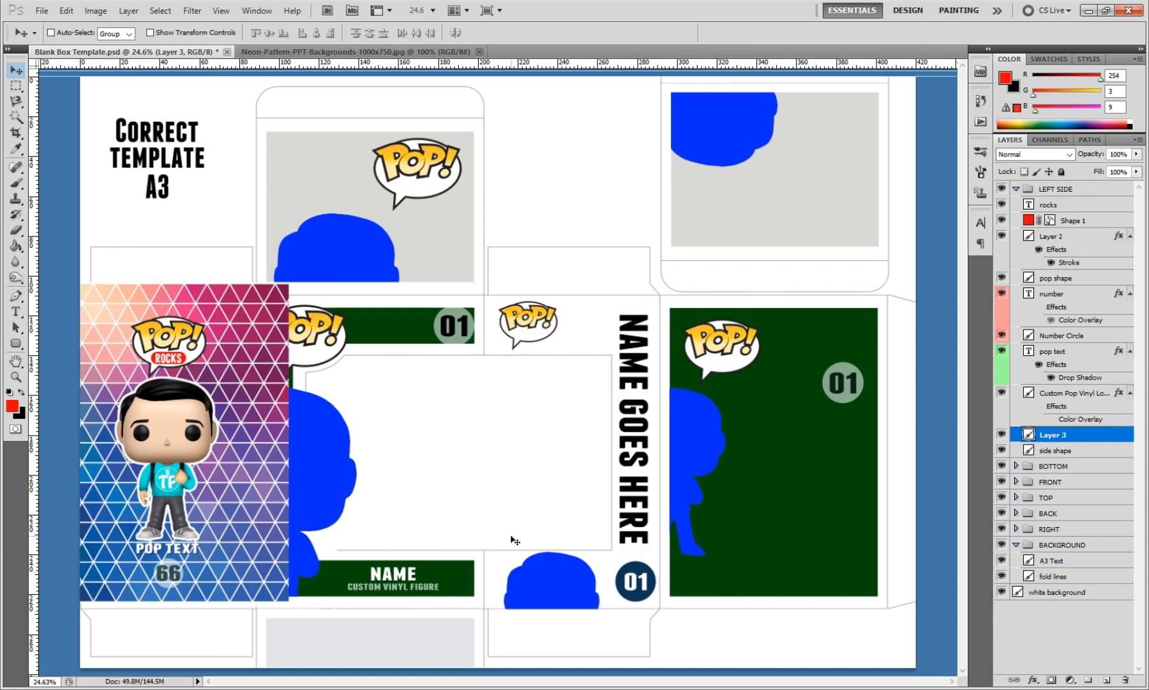
Step: Hide the neon pattern layer and select the green area of the LEFT SIDE group's side shape layer with the Magic Wand
click(1001, 434)
click(1054, 450)
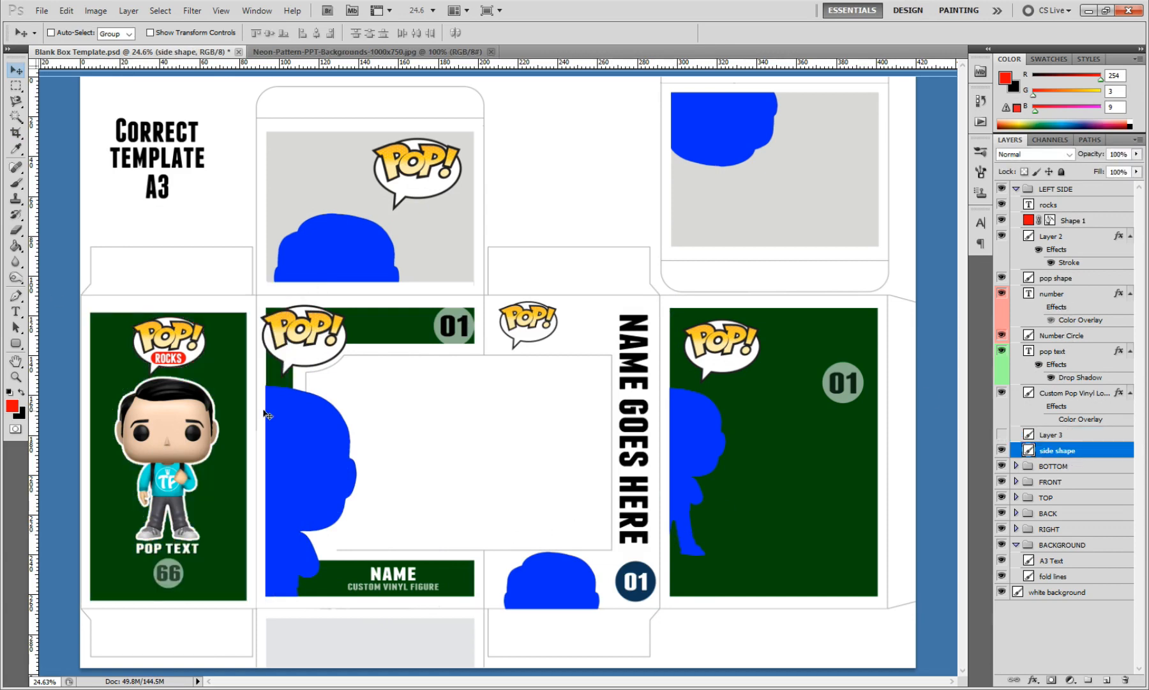
click(16, 117)
click(188, 324)
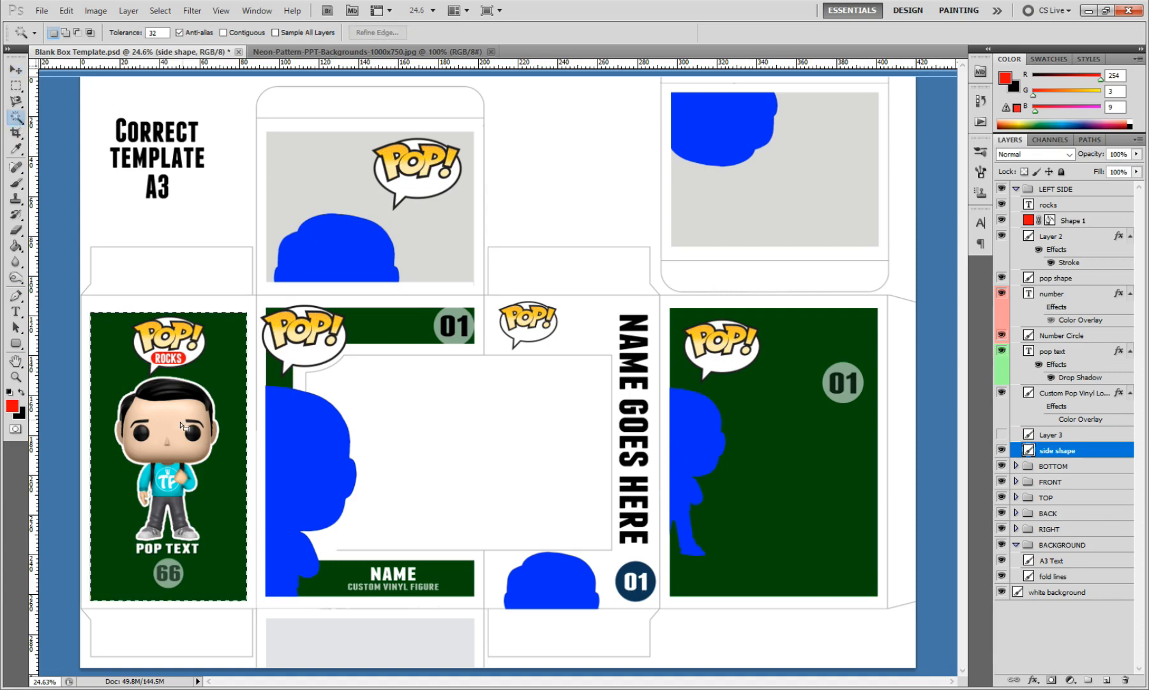
Step: Hide the side shape layer, show the neon pattern layer again and make it the active layer
click(1002, 450)
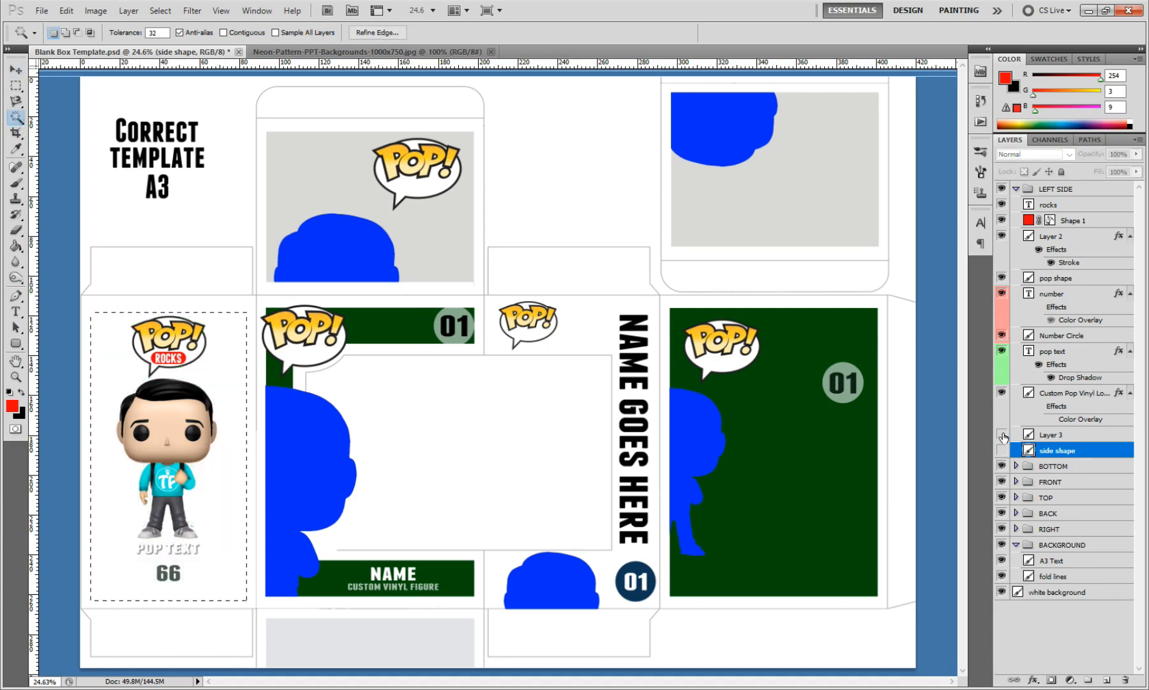
click(1002, 435)
click(1052, 435)
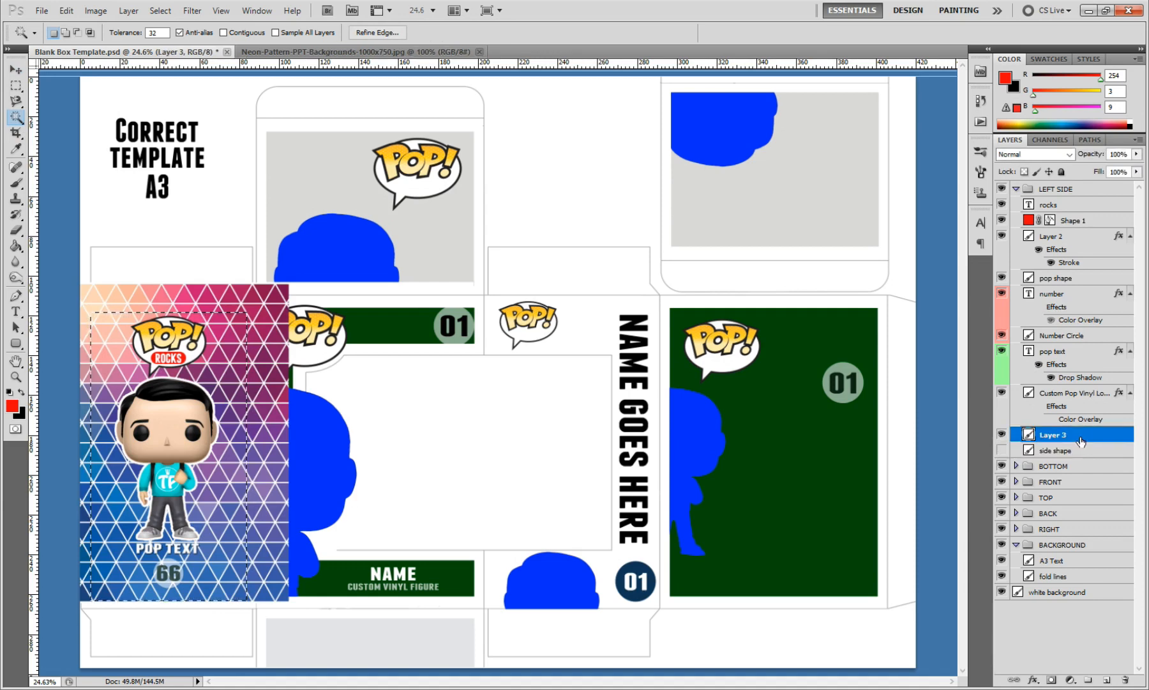
Step: Copy the selected panel-shaped part of the neon pattern onto a new layer and hide the oversized original pattern layer
click(66, 11)
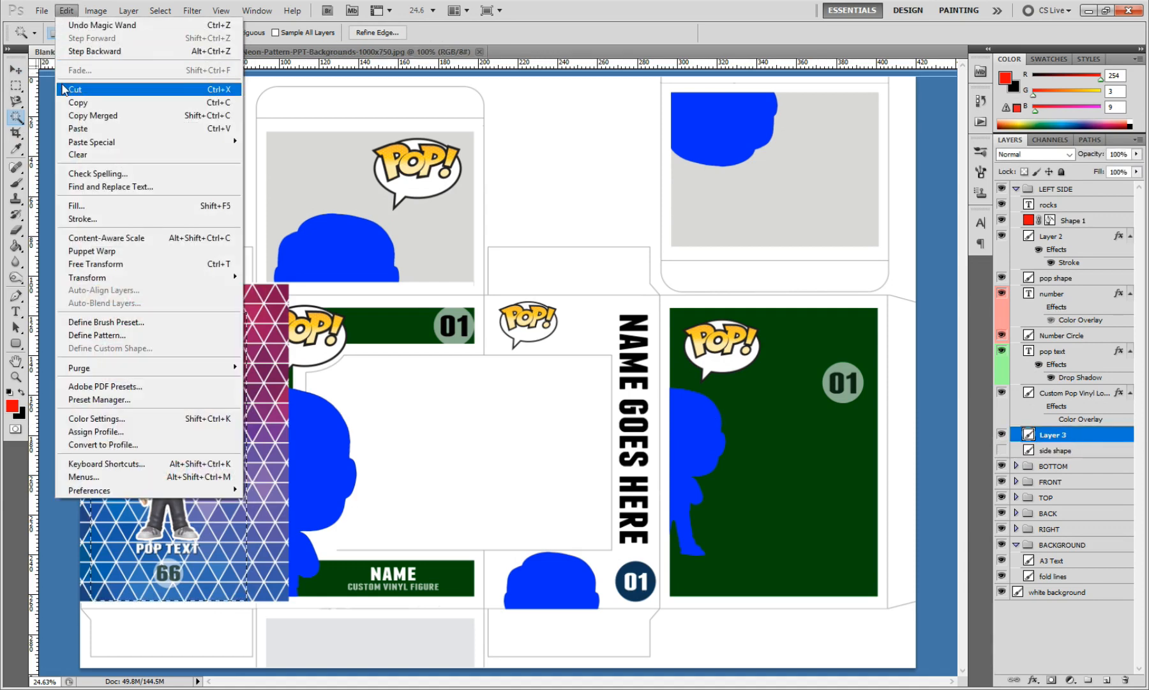
click(76, 104)
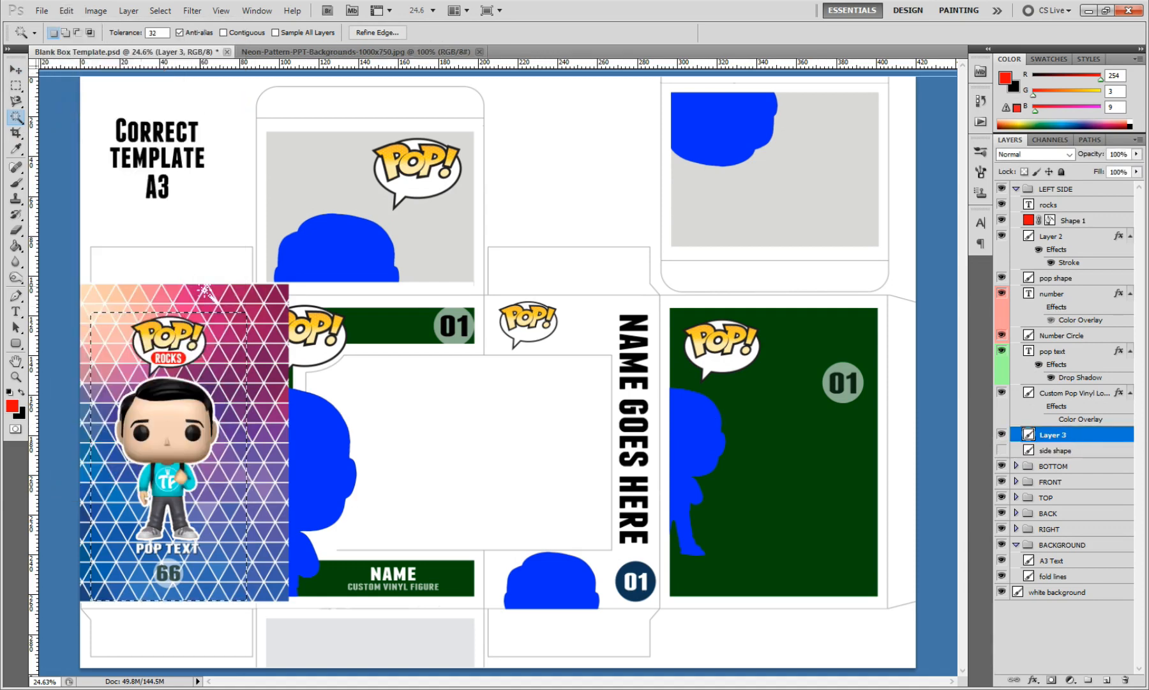
click(67, 11)
click(78, 128)
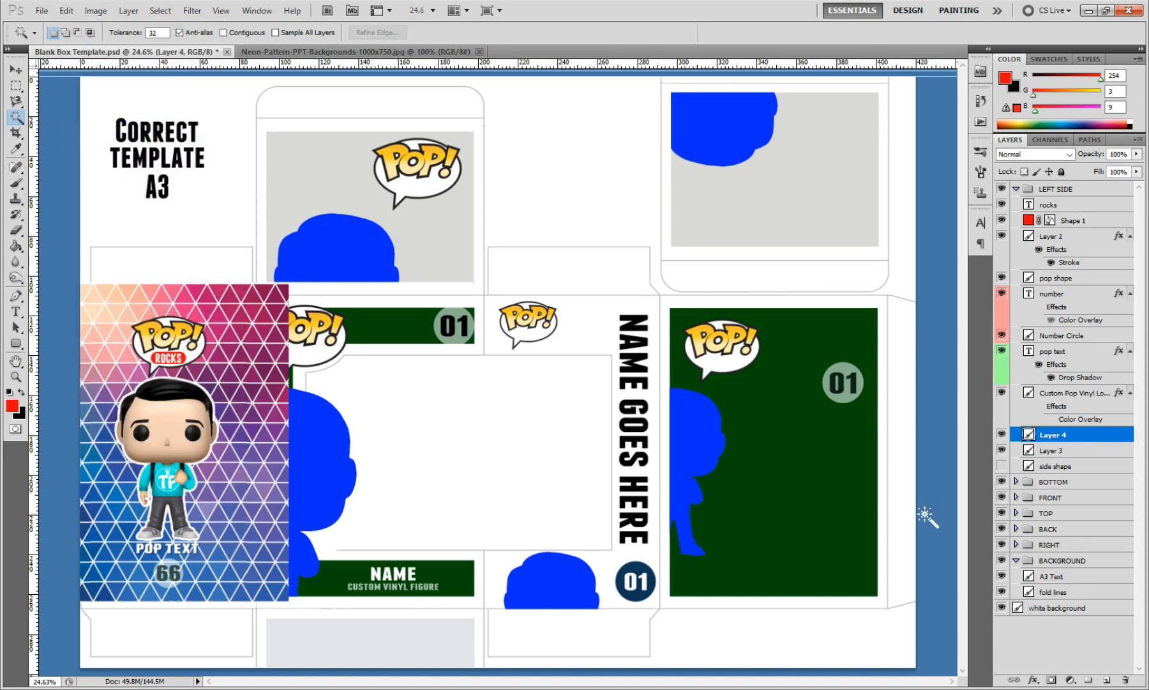
key(ctrl+alt+g)
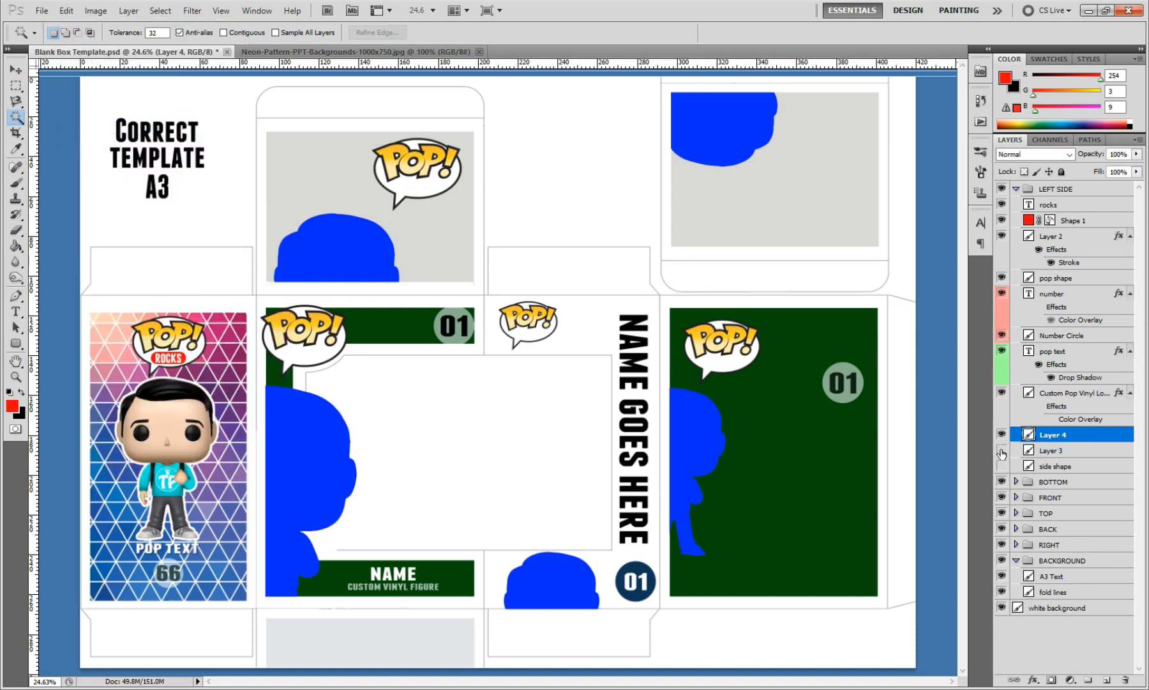